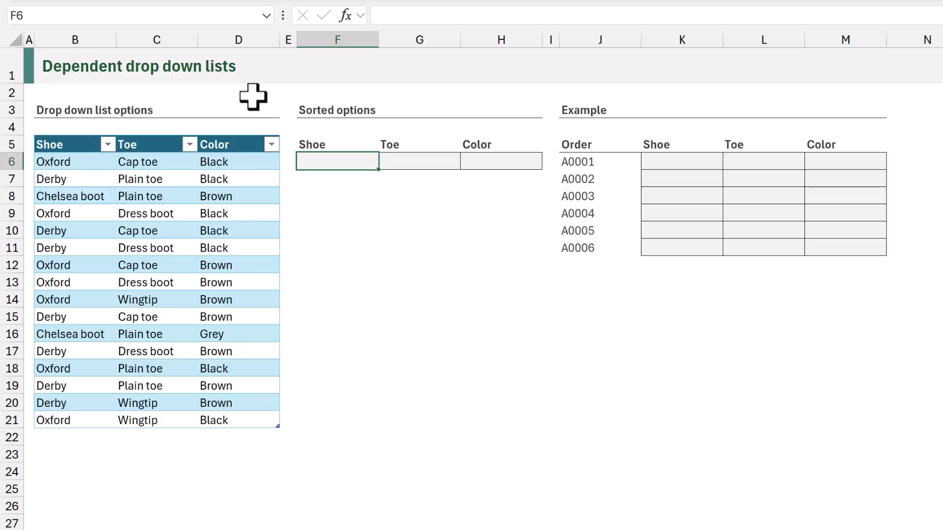
Enter =CHOOSECOLS(SORT(Data,{1,2,3}),1) in F6 to spill the shoe names, sorted by shoe, toe and colour.
text(HOOSE)
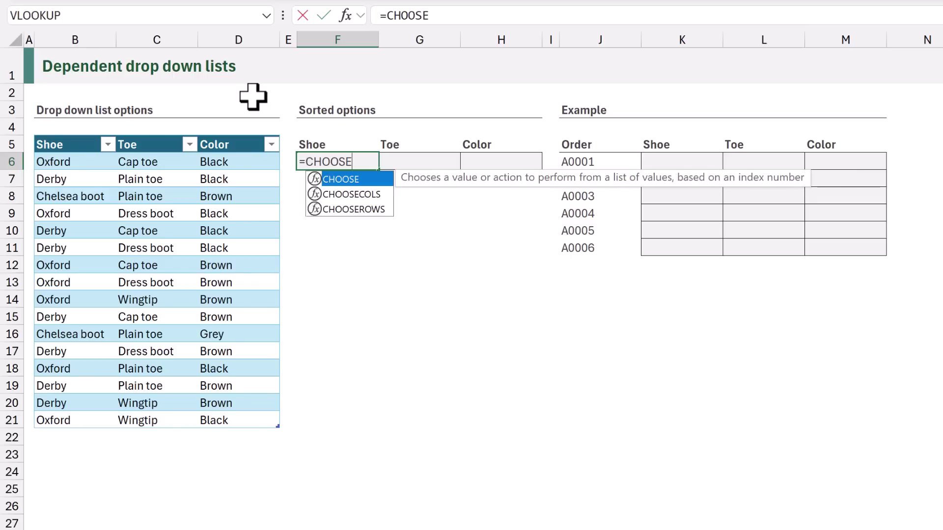
text(COLS(SORT()
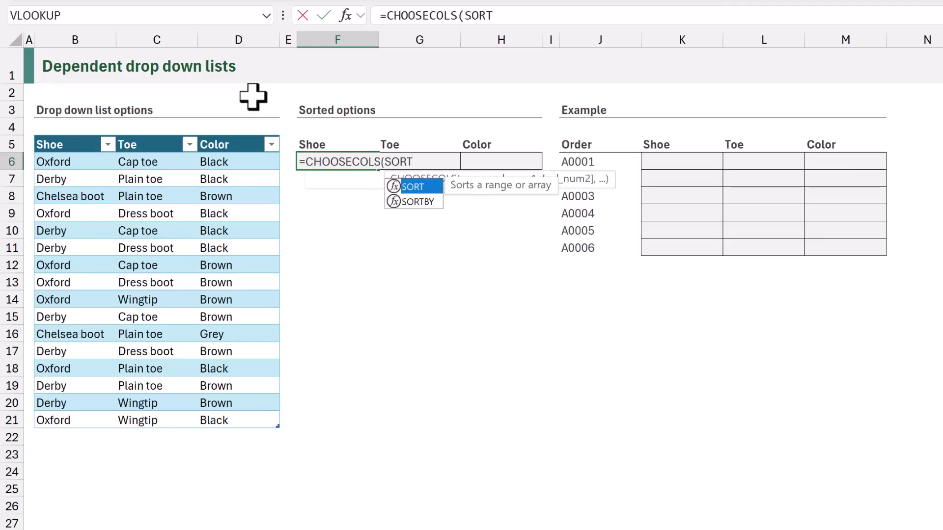
click(33, 130)
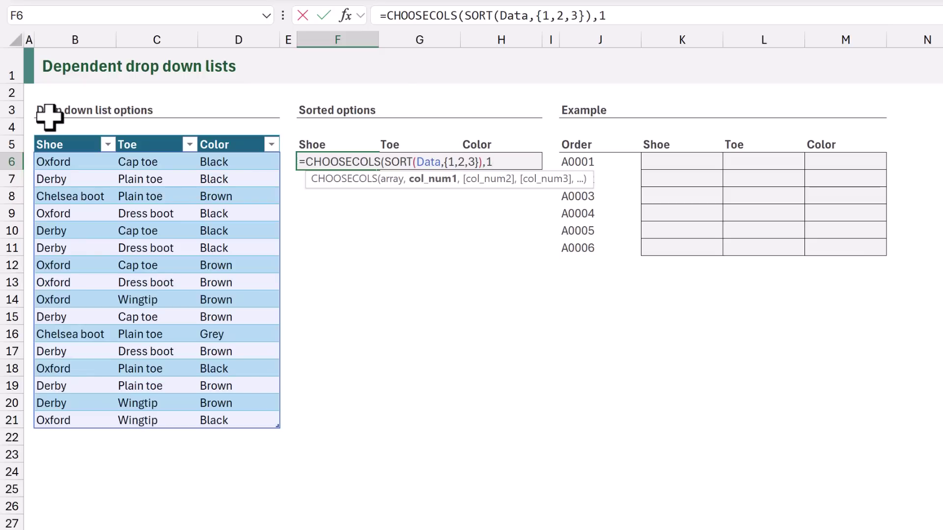
text())
key(Return)
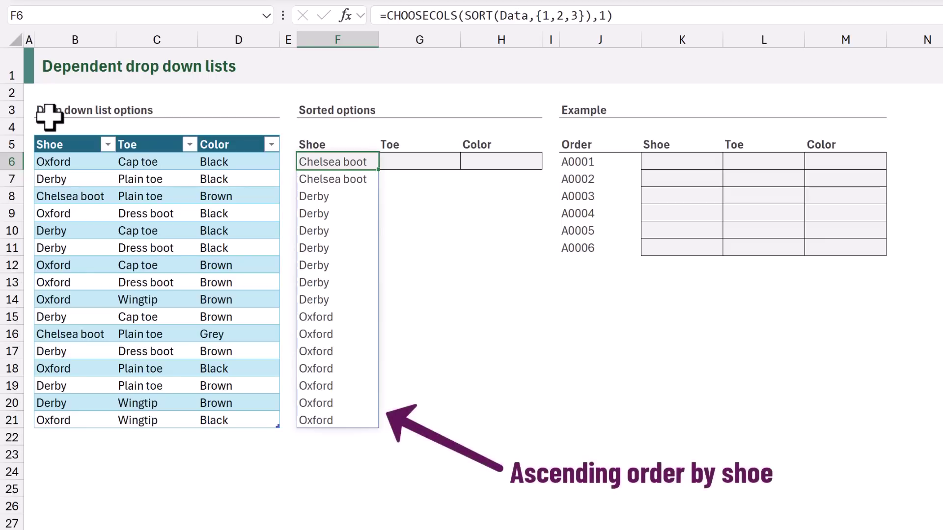
Copy the Shoe formula into G6 with column number 2 so it spills the sorted toe values.
key(ctrl+c)
key(Right)
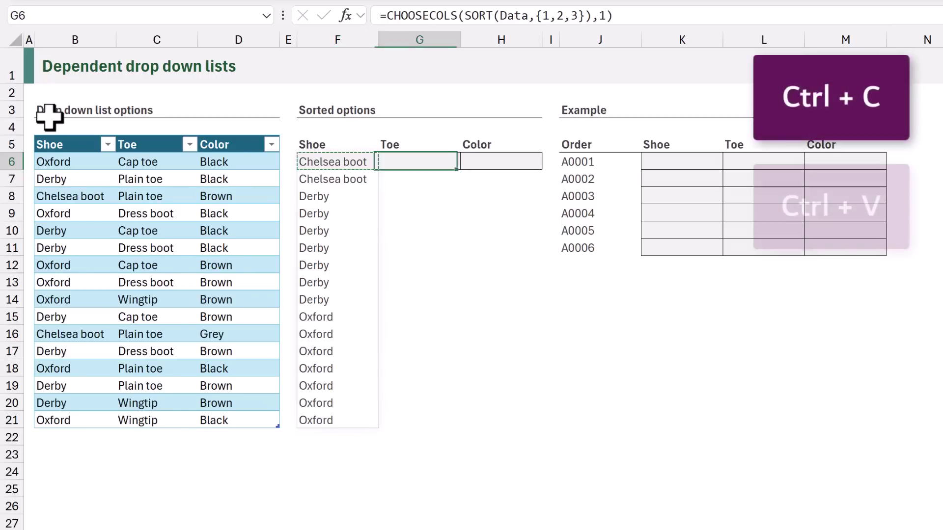
key(ctrl+v)
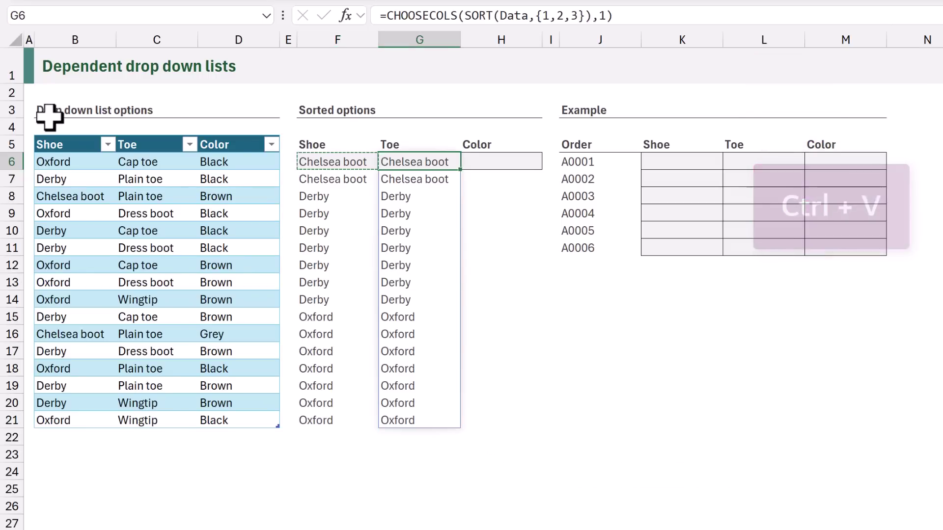
key(F2)
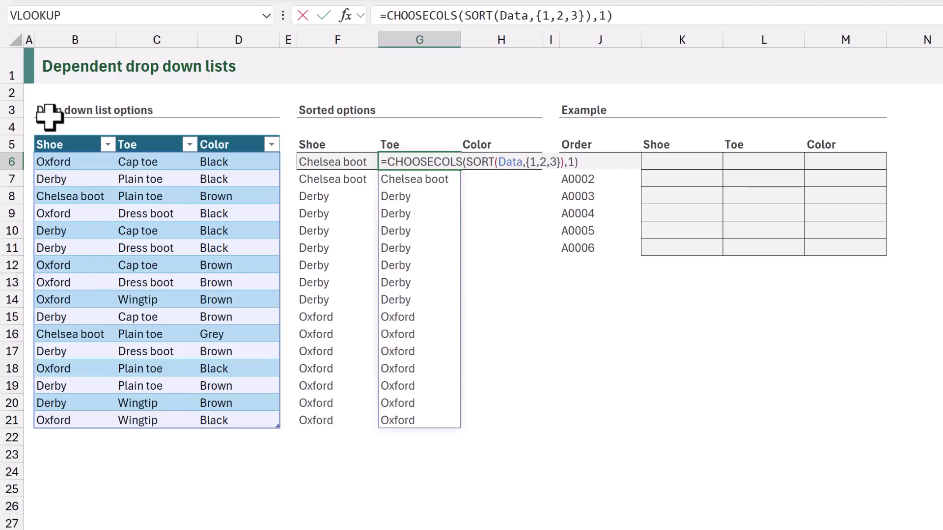
key(Left)
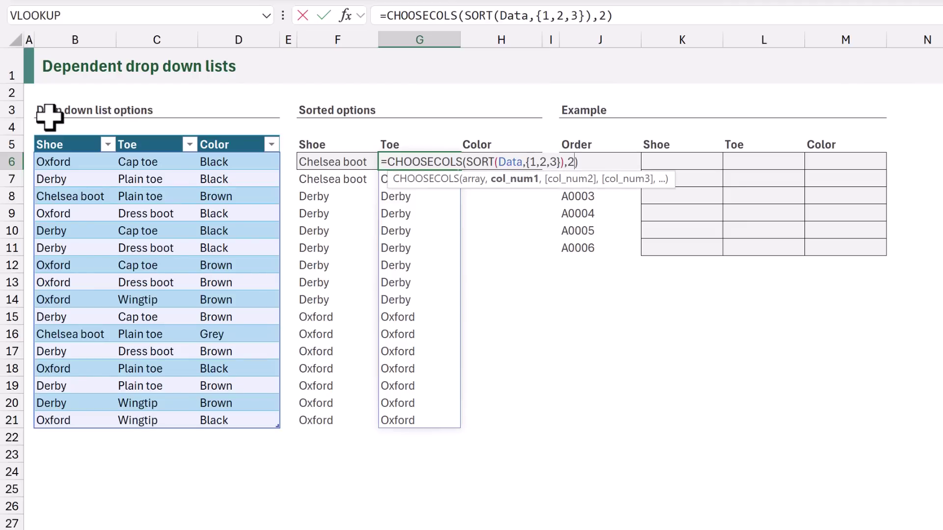
key(ctrl+Return)
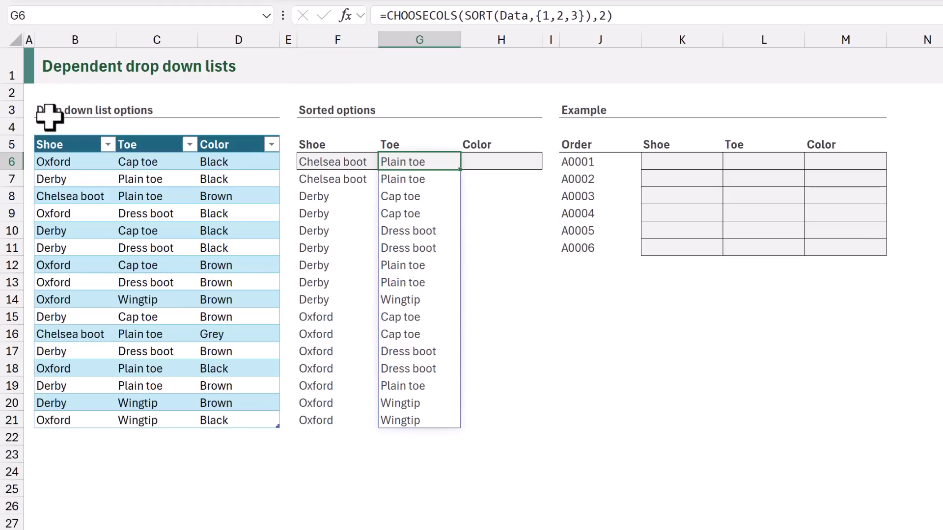
Copy the formula into H6 with column number 3 so it spills the sorted colours.
key(ctrl+c)
key(Right)
key(ctrl+v)
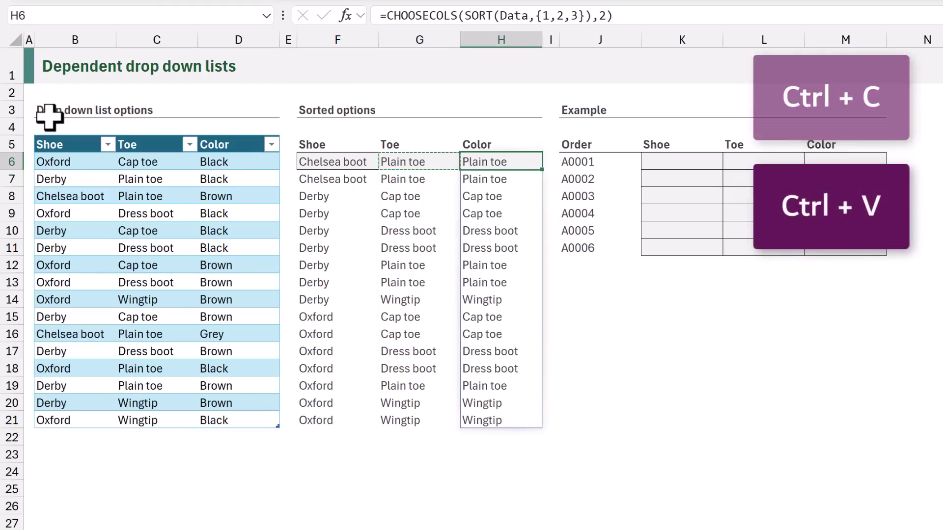
key(F2)
key(Left)
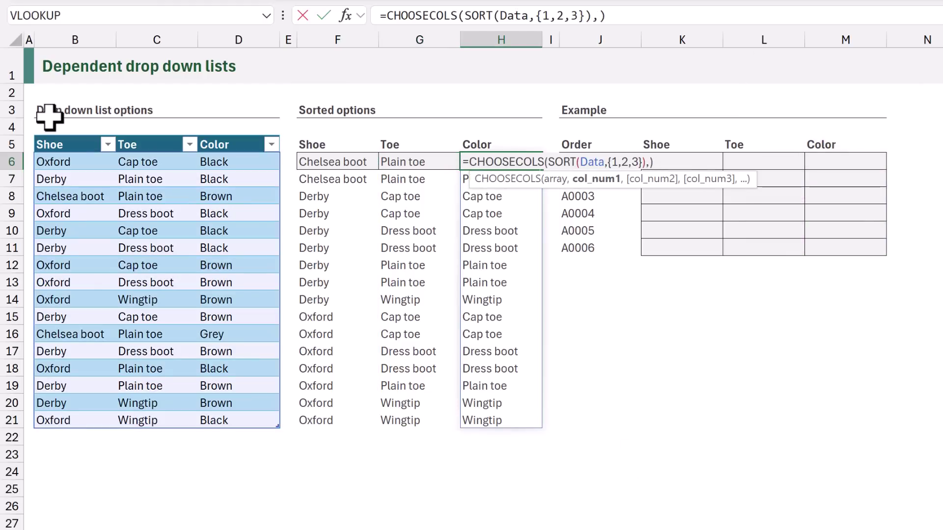
key(ctrl+Return)
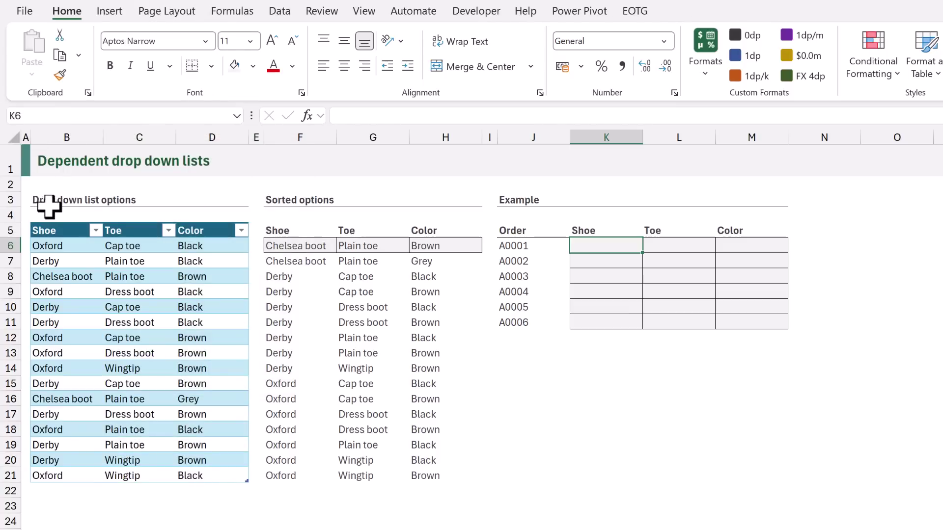
Give K6 list validation with source =$F$6#, offering Chelsea boot, Derby and Oxford.
click(290, 11)
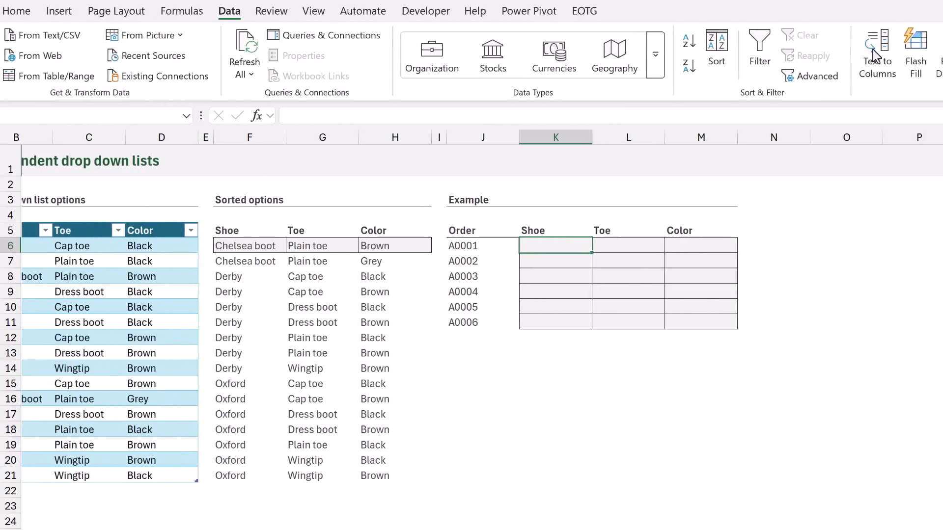
click(833, 51)
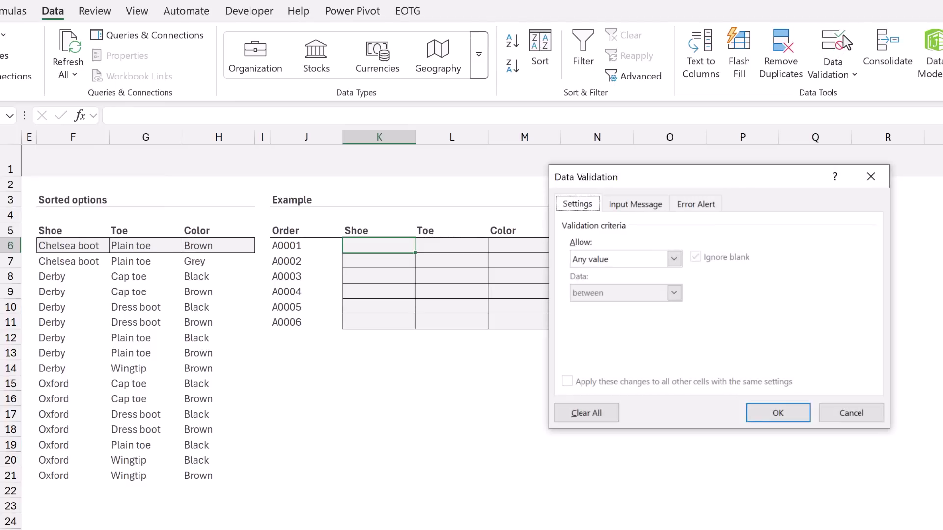
click(674, 260)
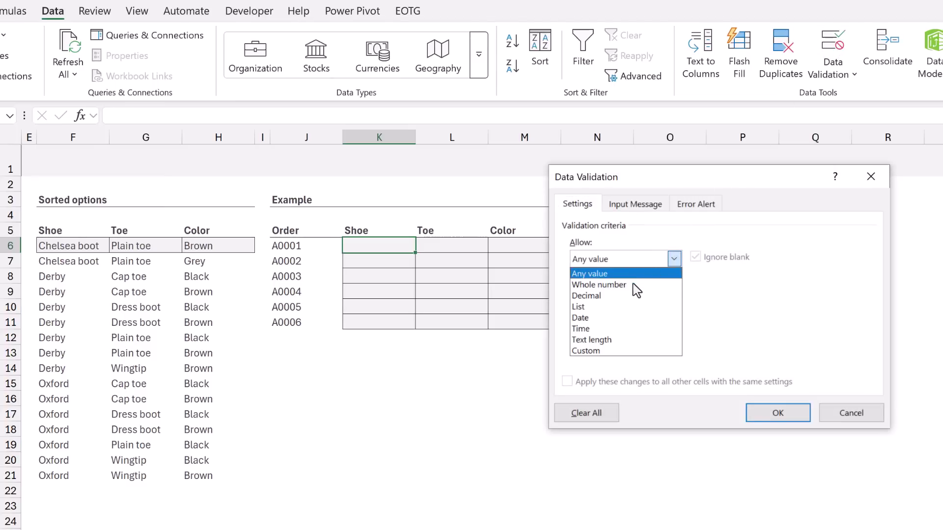
click(627, 308)
click(620, 326)
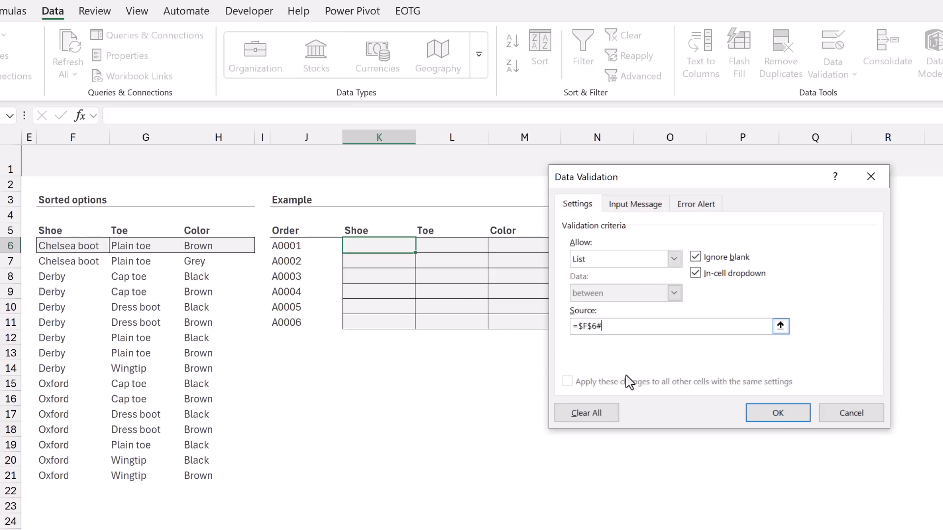
click(752, 417)
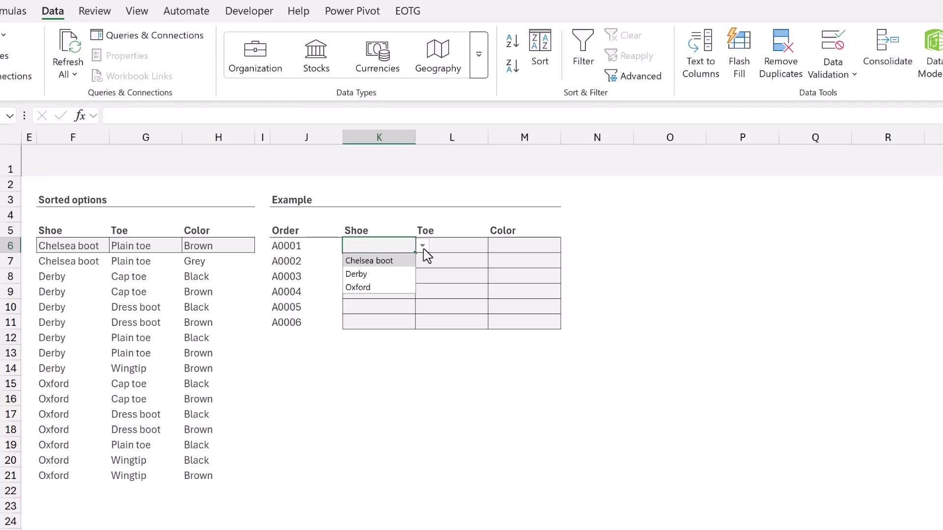
Pick Derby from K6's shoe drop-down.
key(Down)
key(Down)
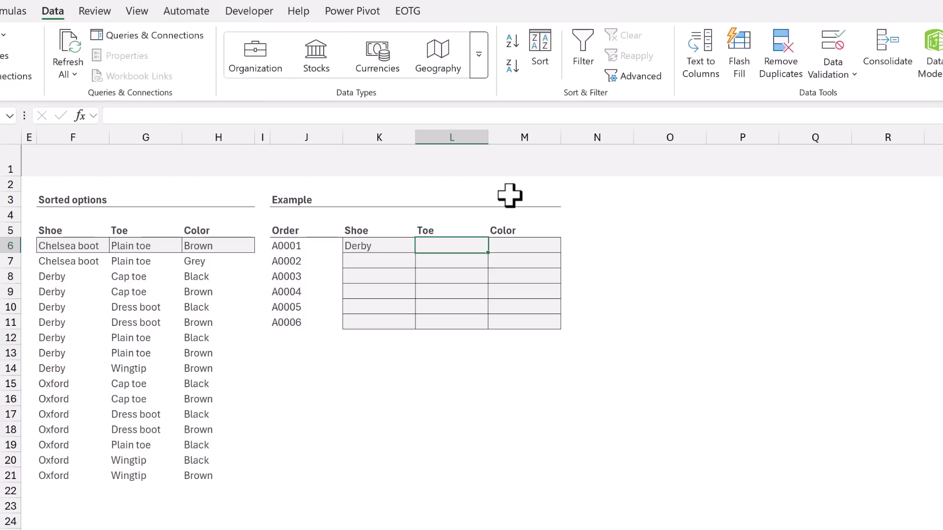
Enter =TAKE($G$6#,XMATCH(K6,$F$6#,0,-1)) in L6, spilling toe values down to Derby's last row.
text(=TAKE()
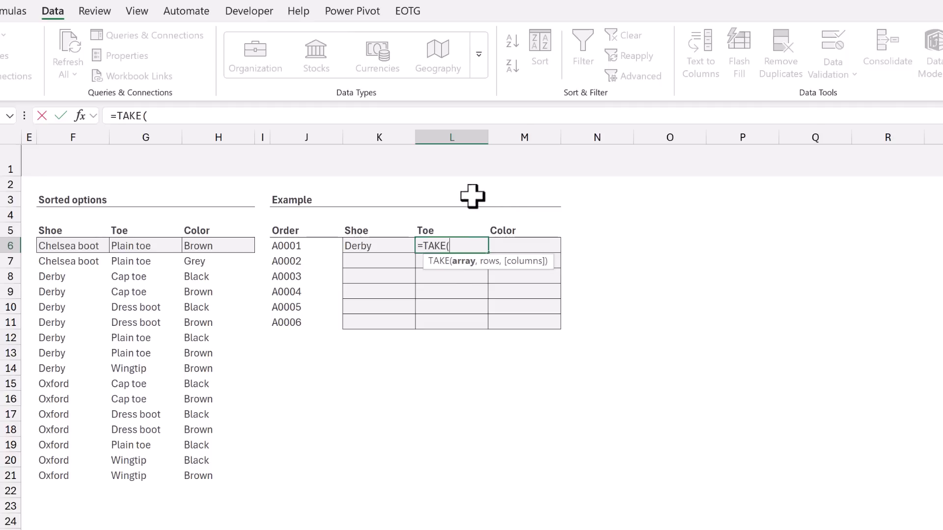
click(169, 246)
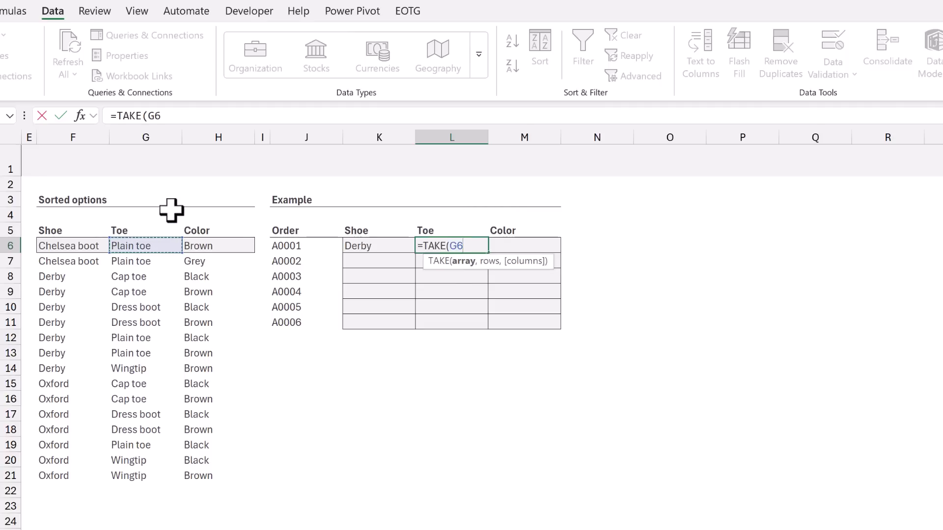
key(F4)
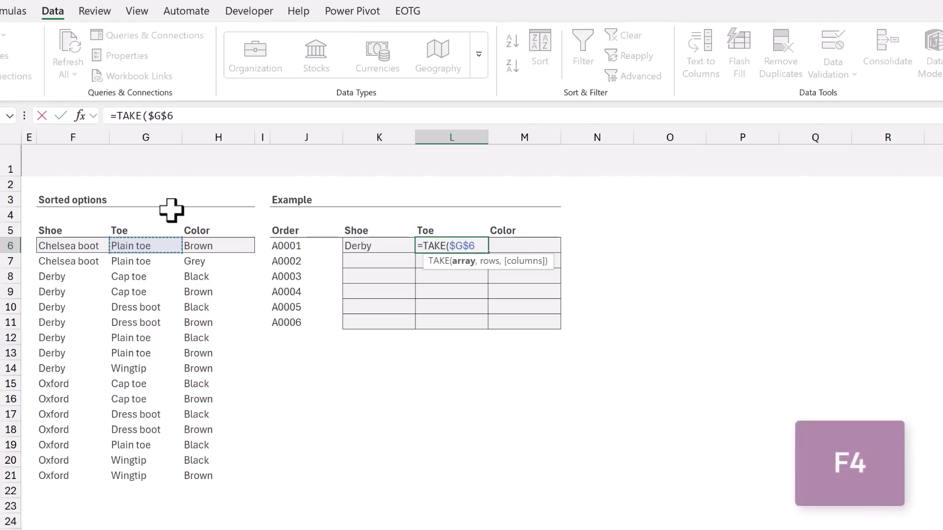
text(#)
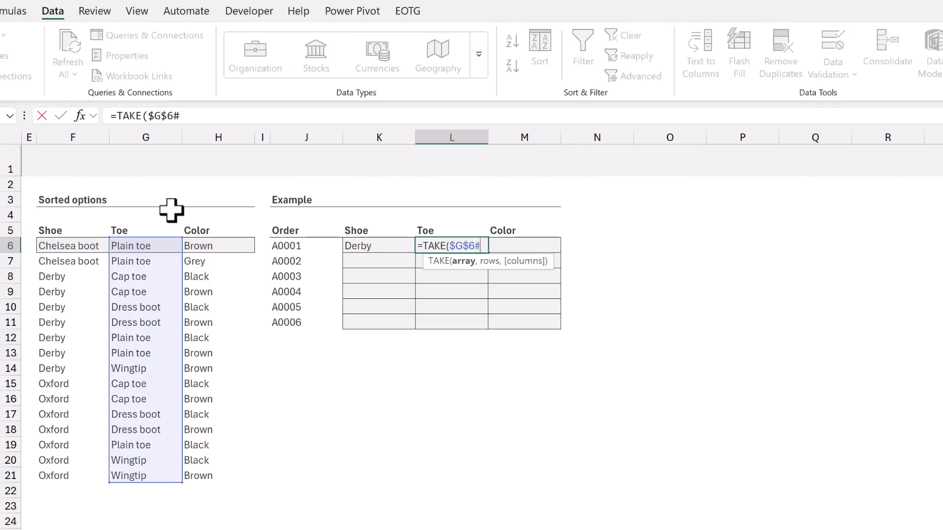
text(,)
text(XMATCH)
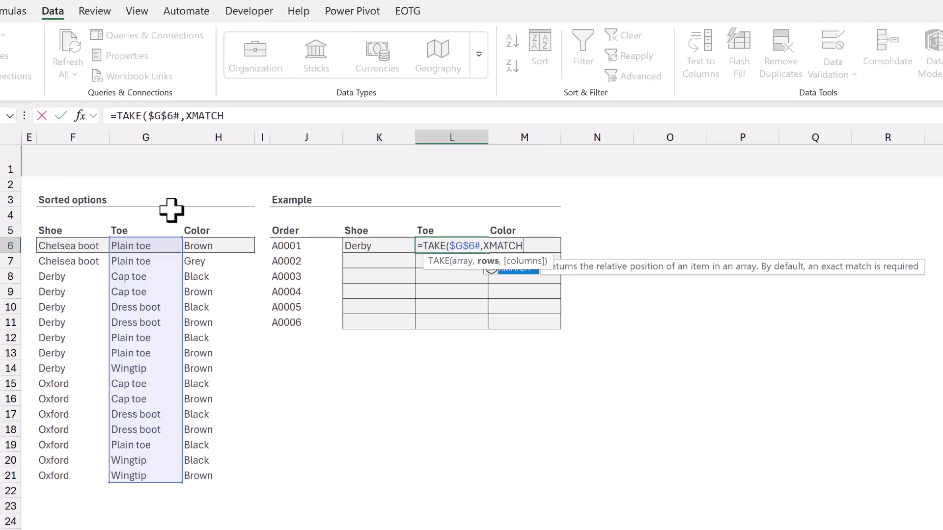
text(()
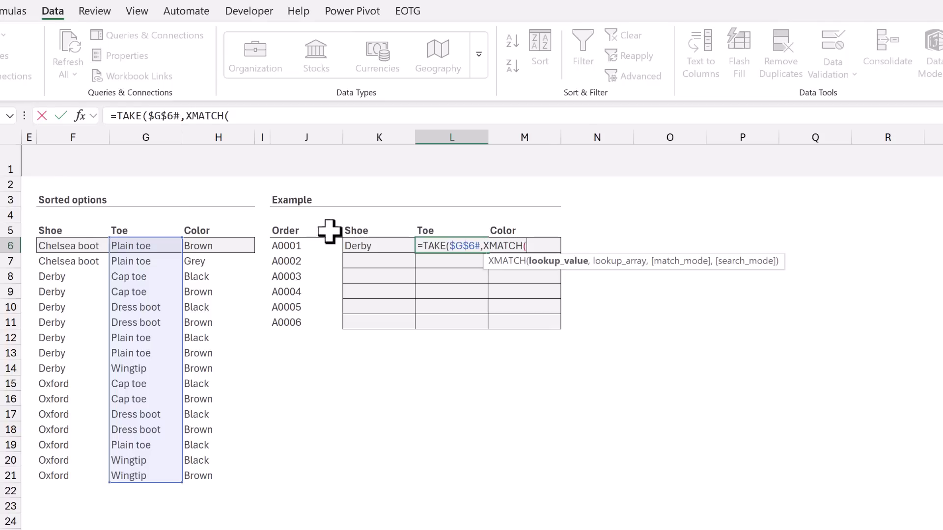
click(366, 244)
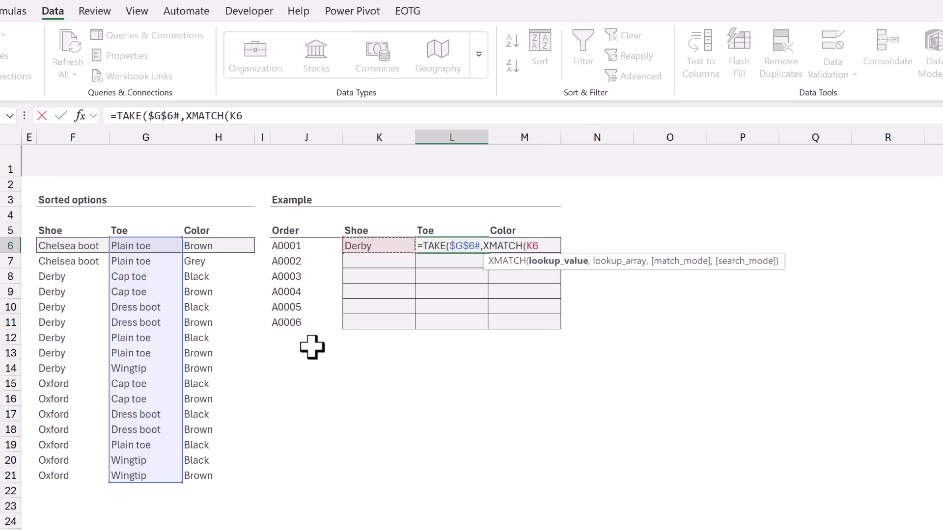
text(,)
click(93, 246)
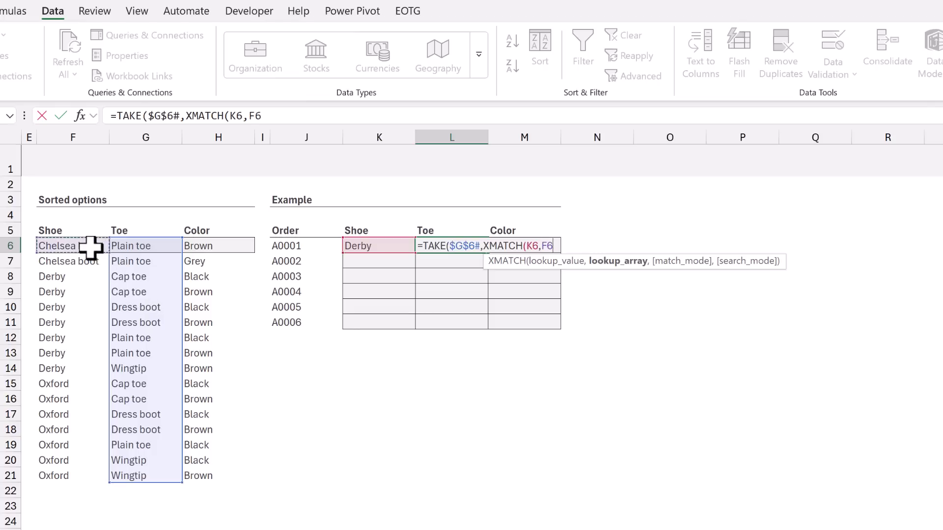
key(F4)
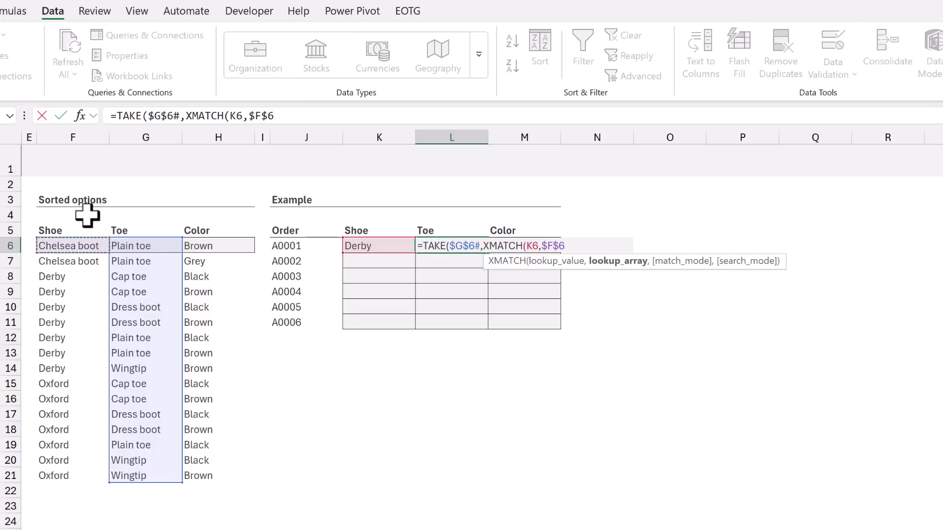
text(#)
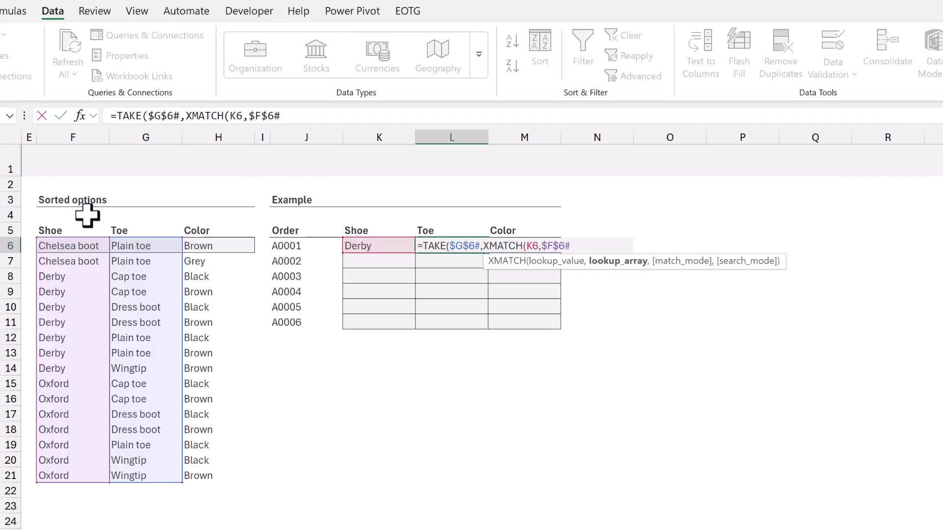
text(,)
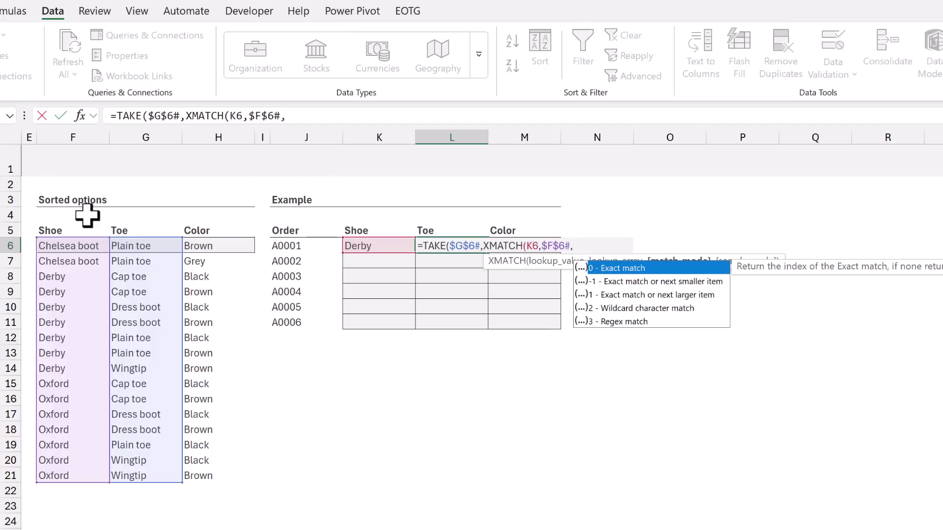
text(0)
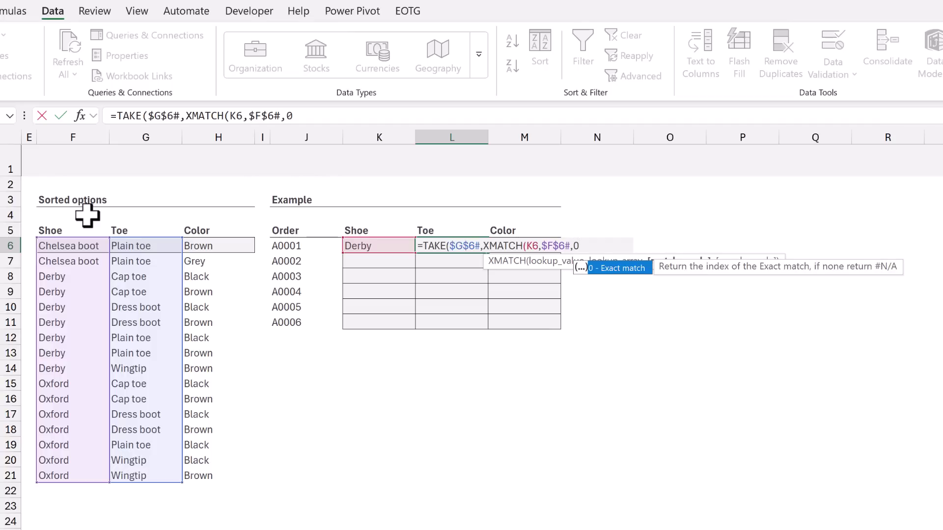
text(,)
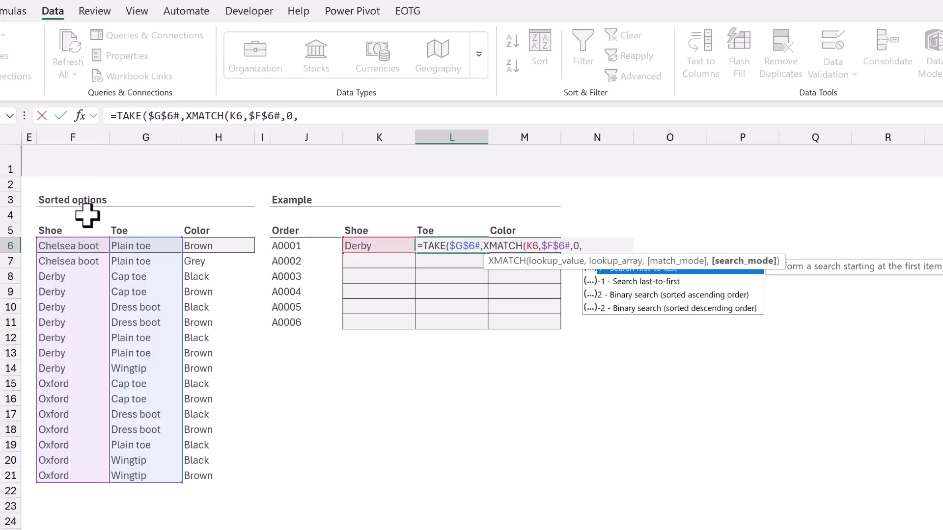
text(-1)))
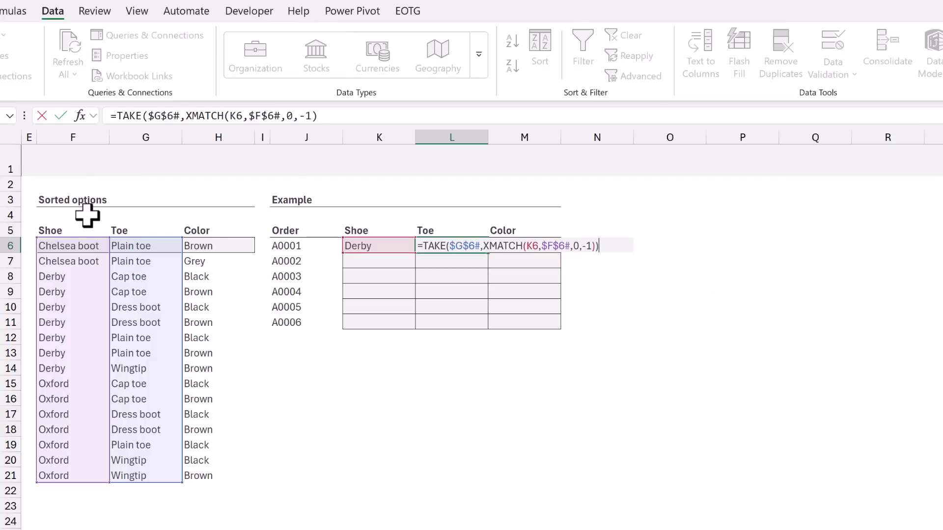
key(ctrl+Return)
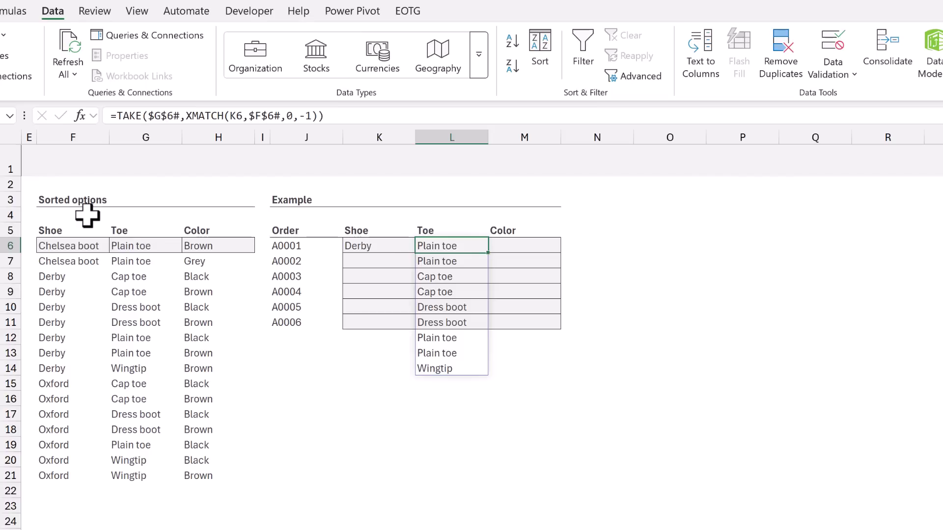
Wrap L6's formula in DROP(...,XMATCH(K6,$F$6#)-1) to list only Derby's toes, Cap toe to Wingtip.
key(F2)
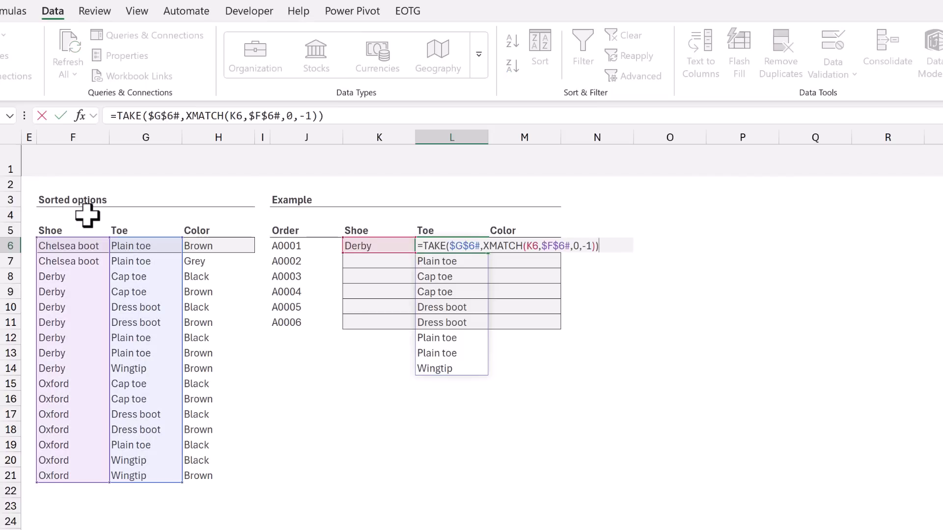
click(422, 246)
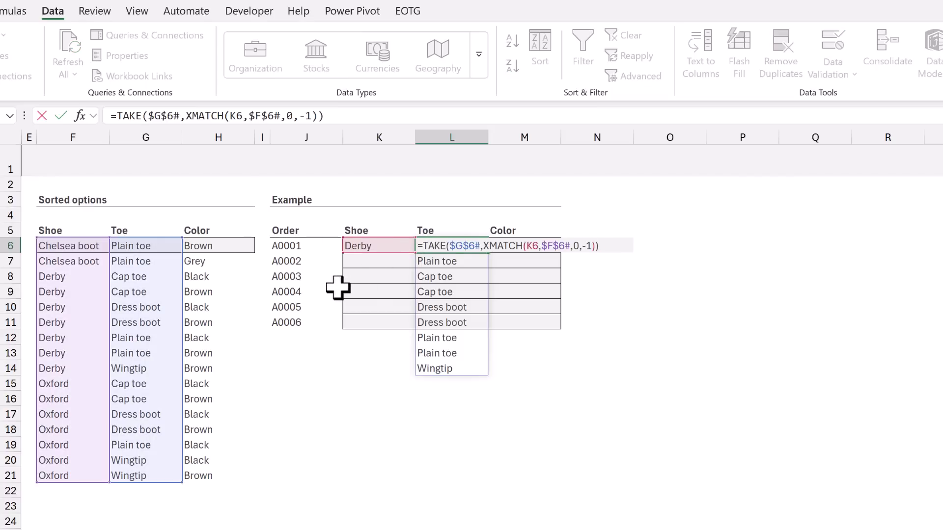
text(DROP(TAKE($G$6#)
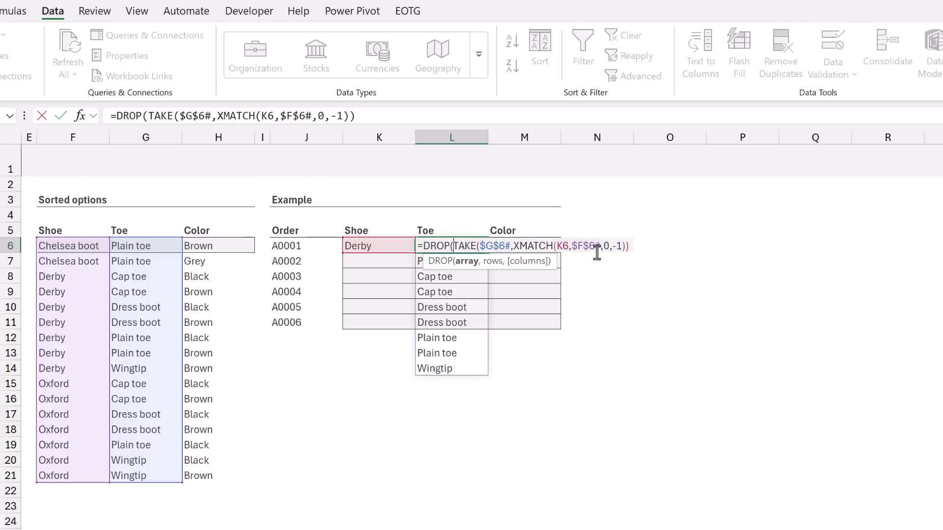
text(,)
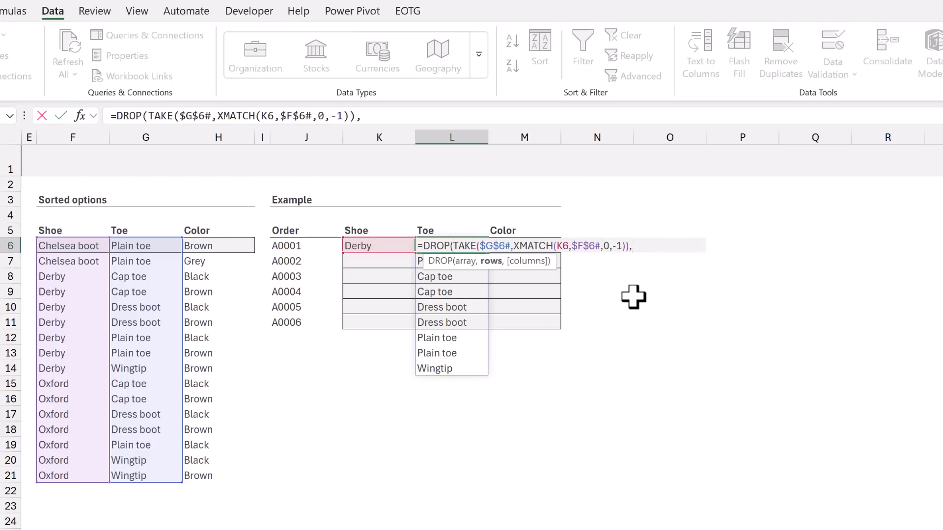
text(XMATCH()
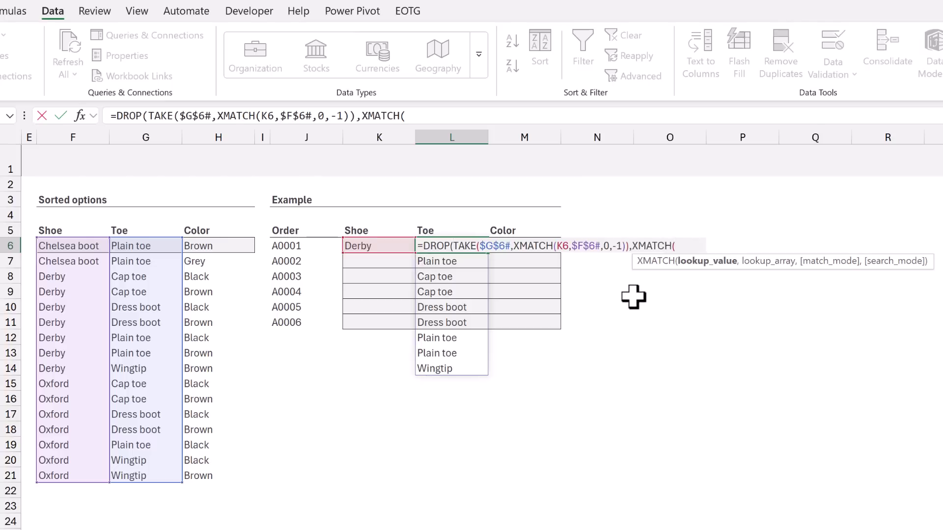
click(393, 245)
text(,)
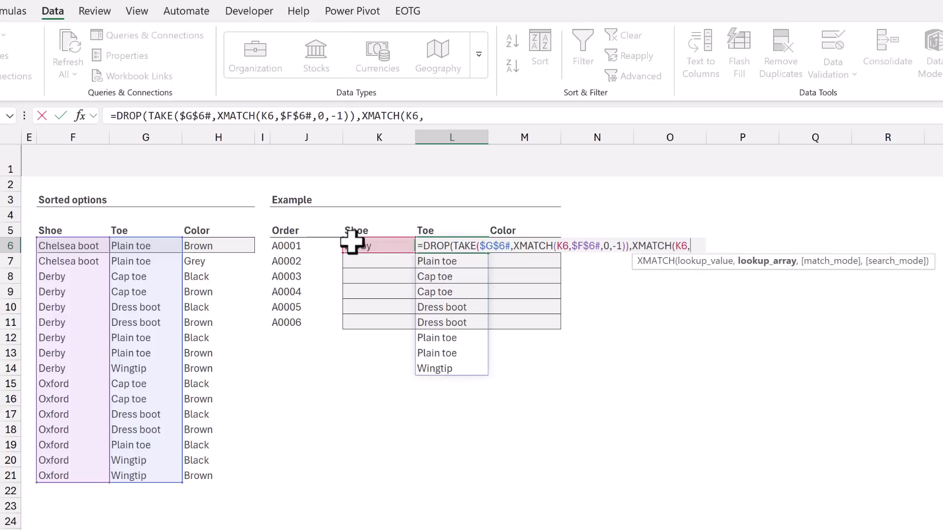
key(F4)
click(98, 241)
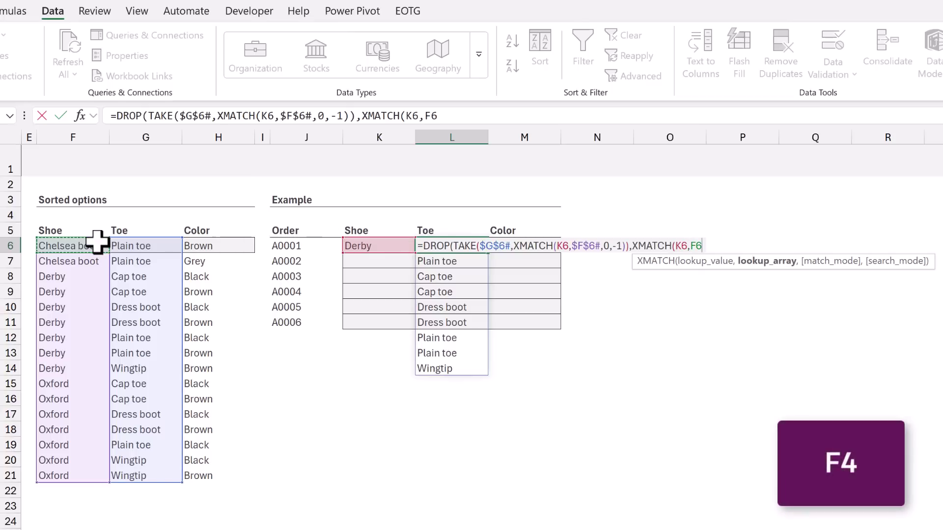
key(F4)
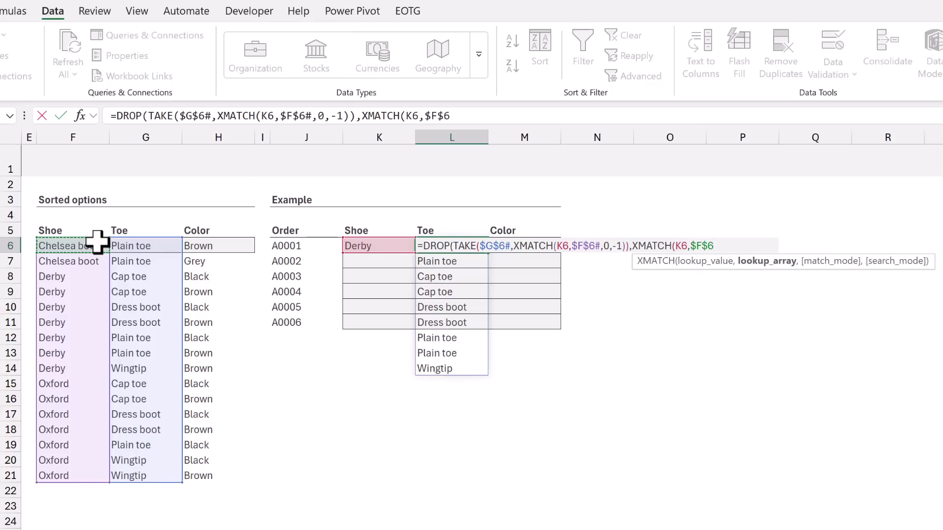
text(#)
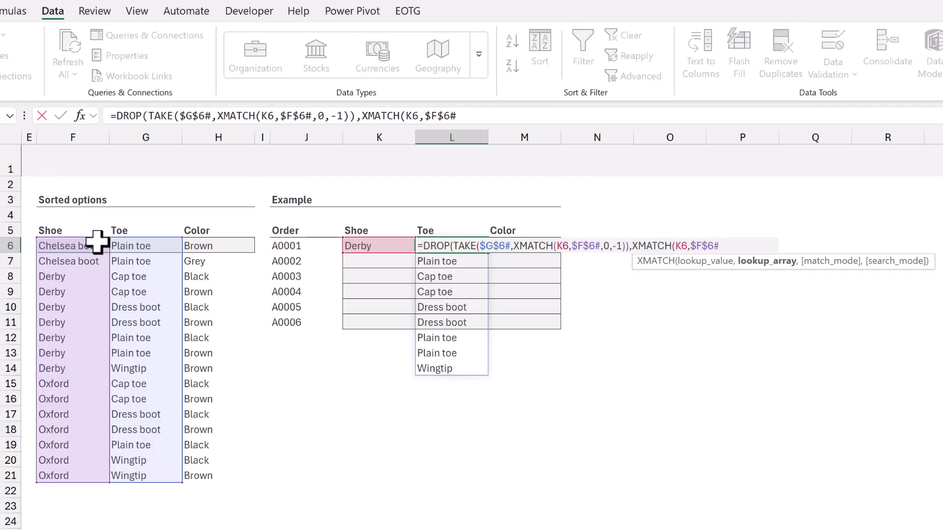
text()-1)
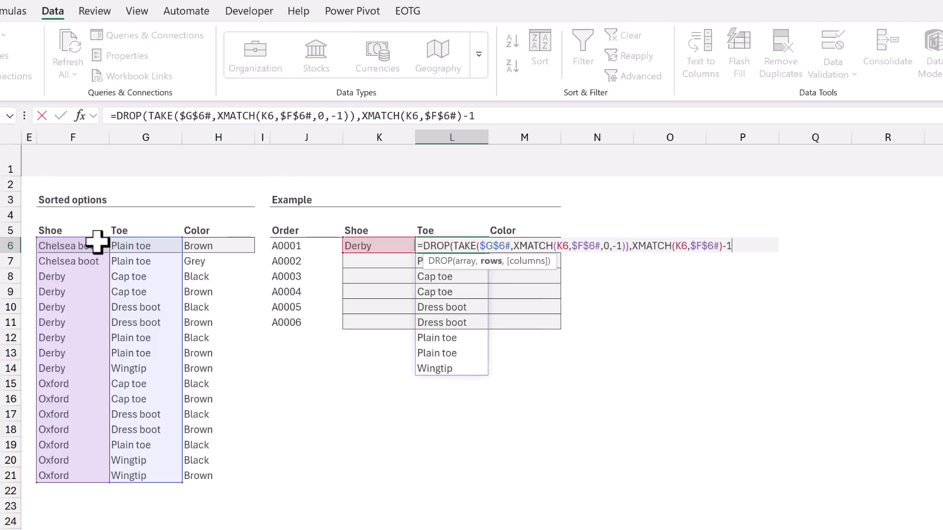
text())
key(ctrl+Return)
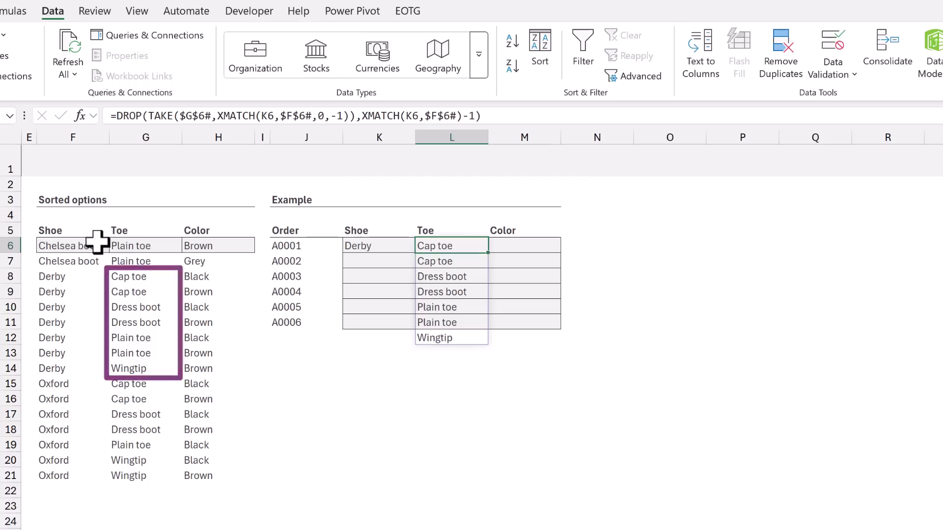
key(F2)
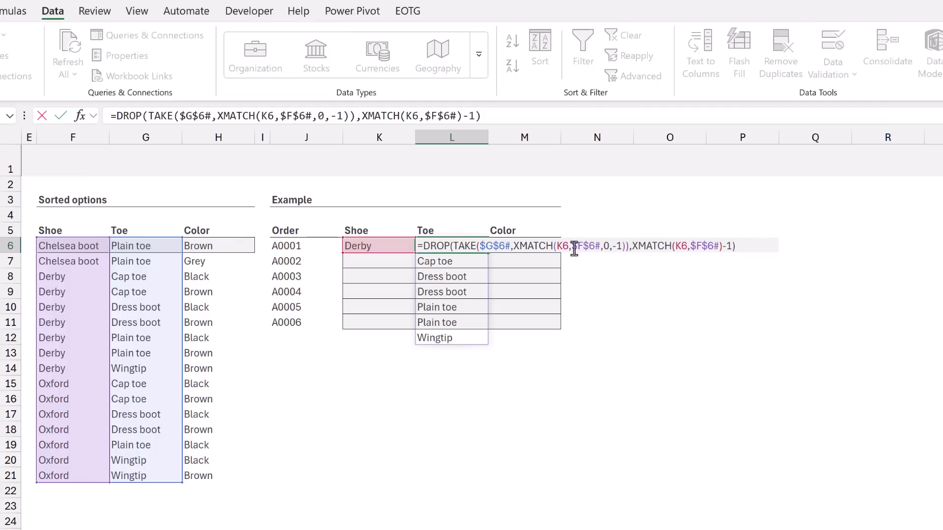
Clear L6 and use its DROP(TAKE(...)) formula as the source of a list validation.
drag(739, 246, 411, 244)
key(ctrl+c)
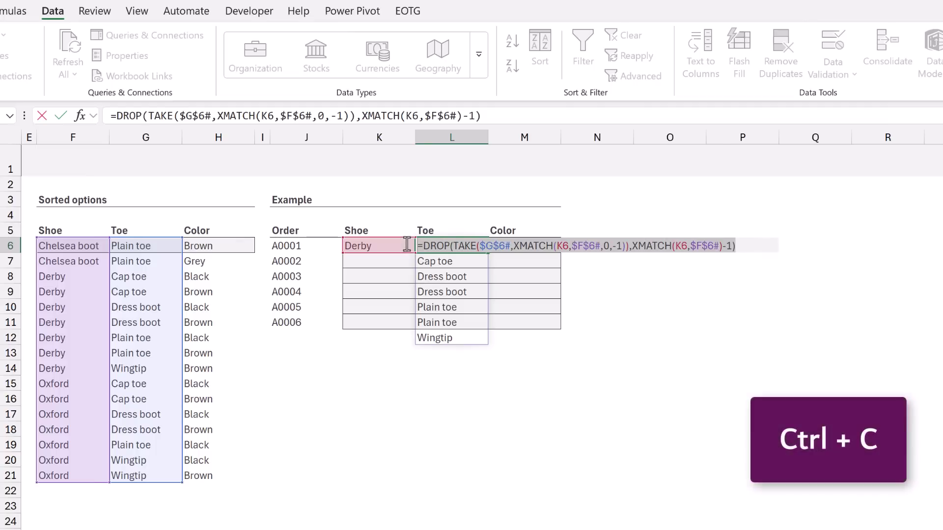
key(Escape)
key(Delete)
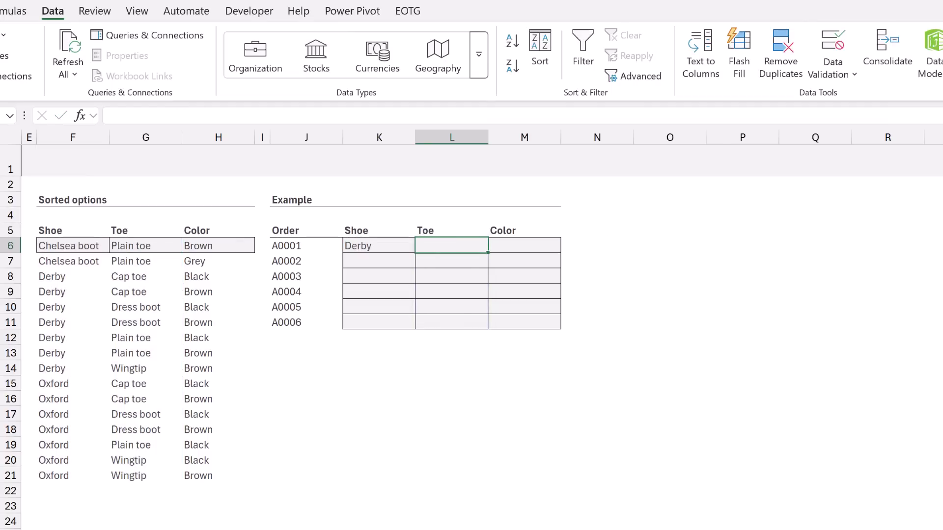
click(830, 50)
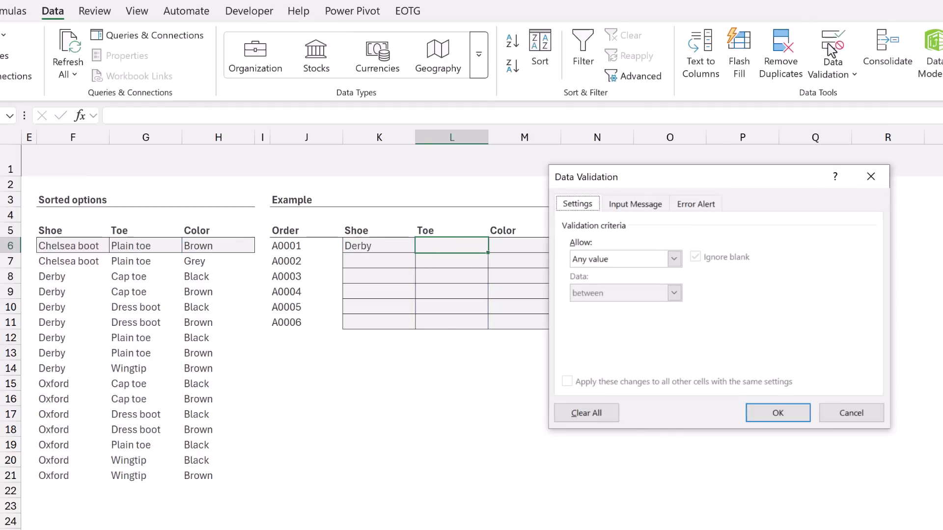
click(626, 258)
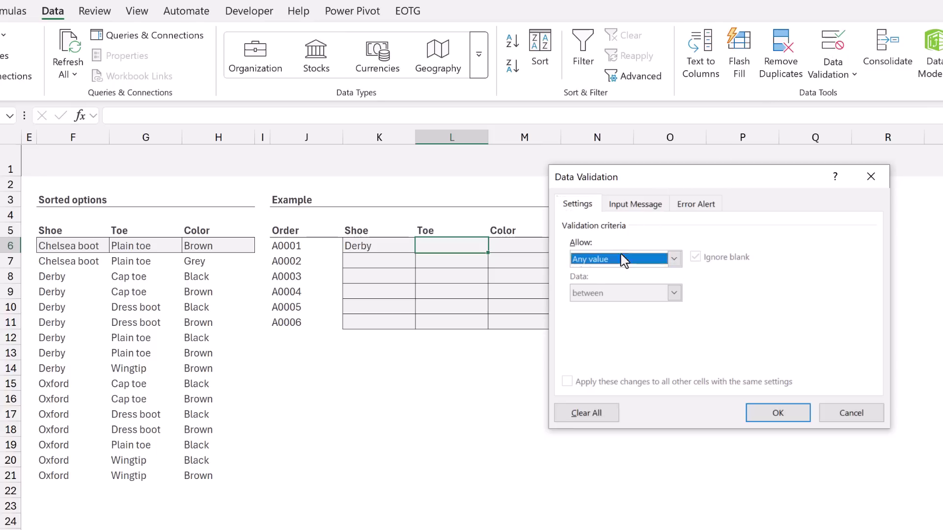
click(609, 306)
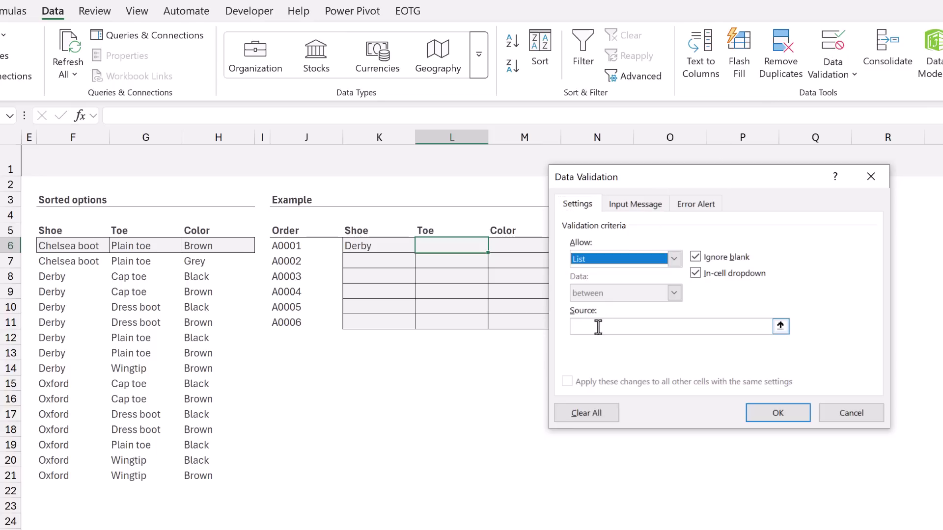
click(593, 327)
key(ctrl+v)
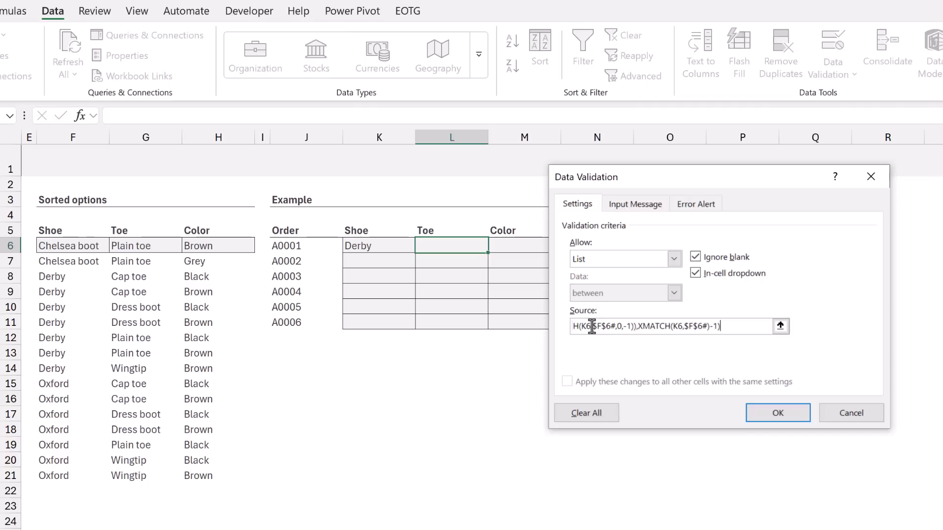
click(770, 412)
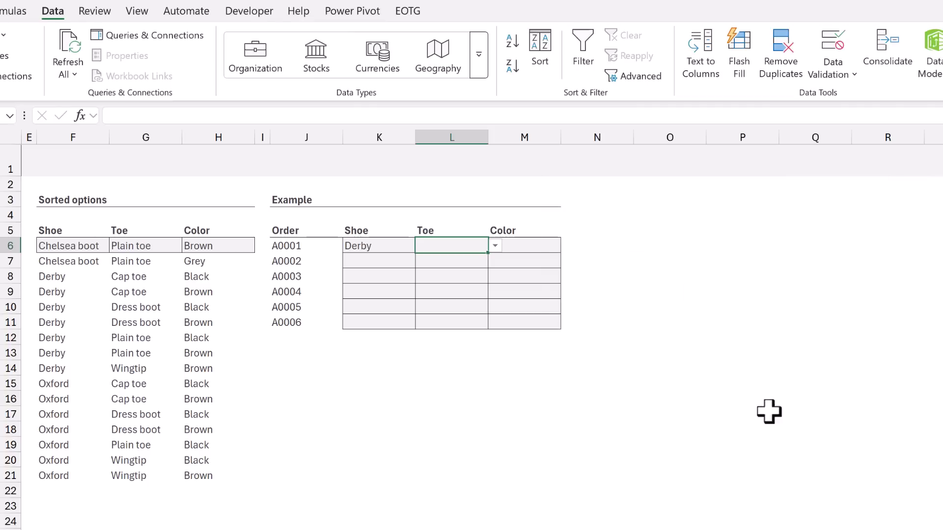
Check Derby's Toe choices, then pick Chelsea boot in K6 and confirm L6 offers only Plain toe.
click(495, 247)
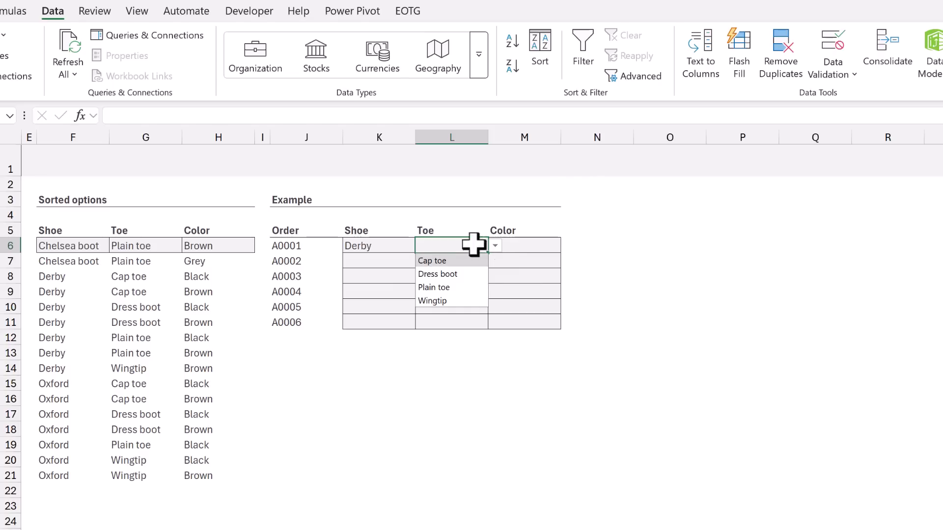
click(402, 244)
click(420, 246)
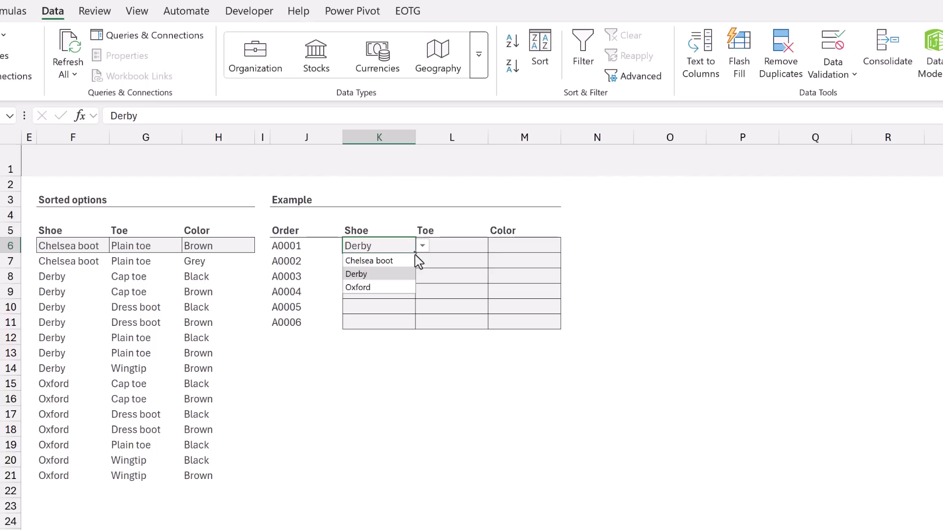
click(411, 260)
click(479, 248)
click(496, 246)
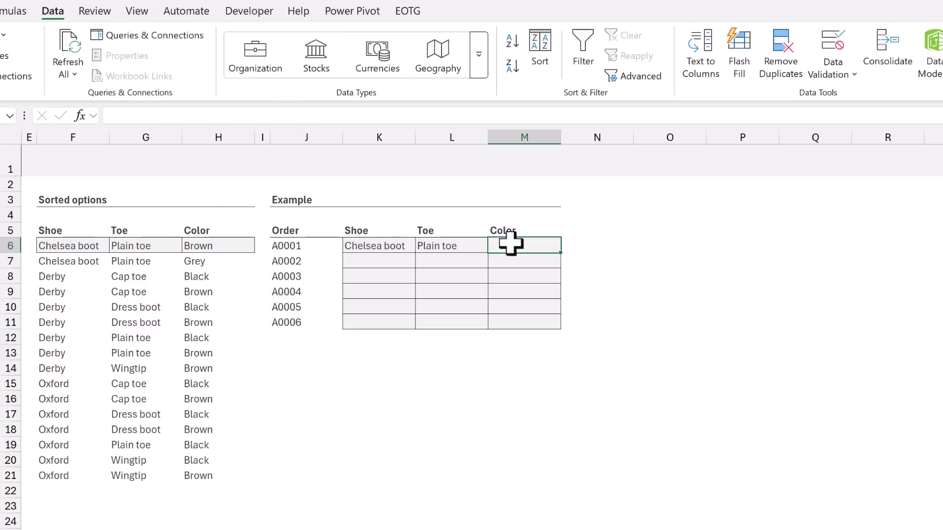
Paste the Toe list formula into M6 and point it at the Color column $H$6#.
key(ctrl+v)
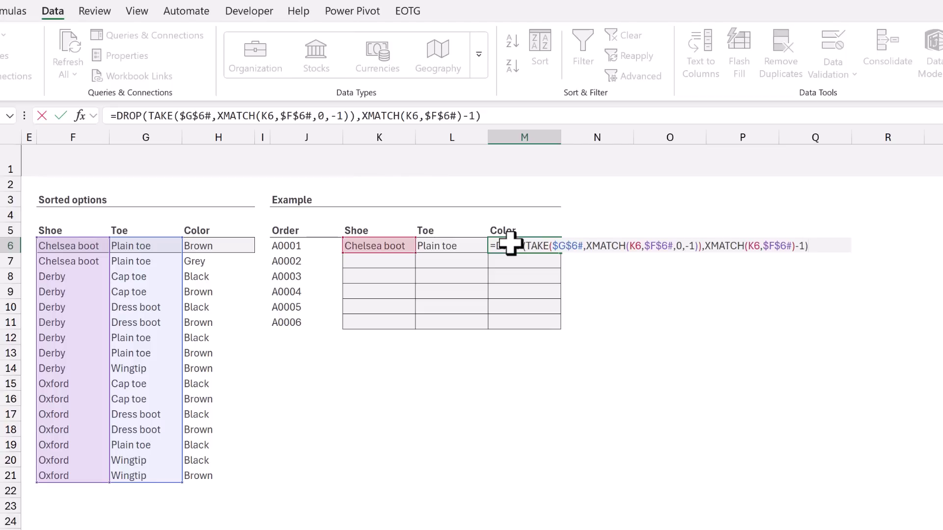
click(564, 246)
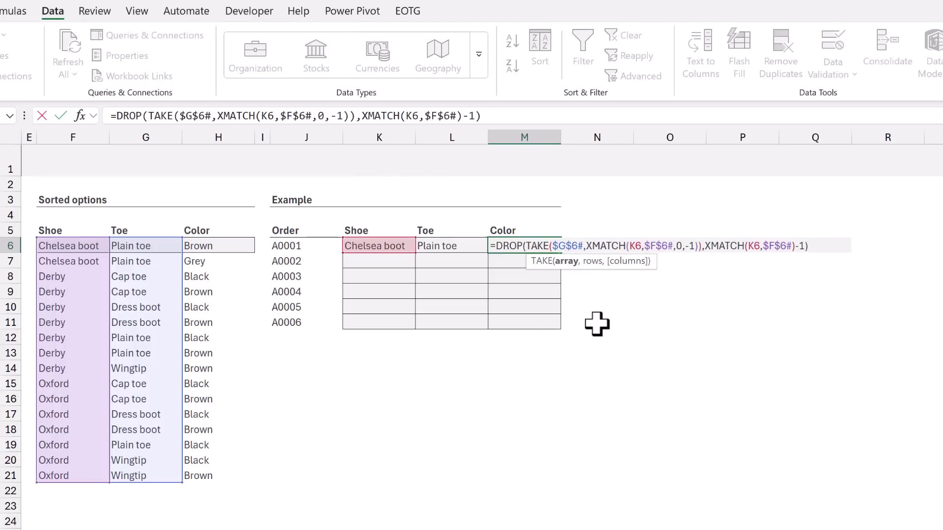
key(BackSpace)
text(H)
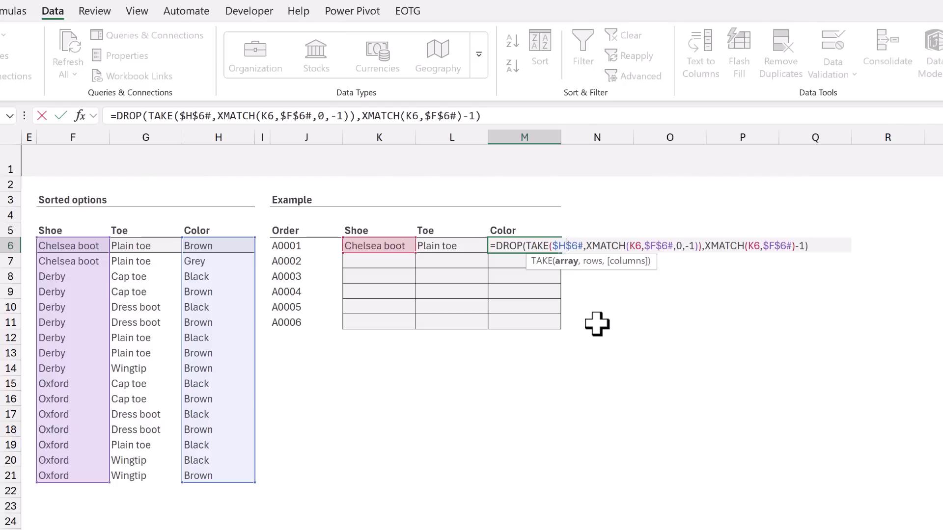
Make the first XMATCH look up K6&"-"&L6 in $F$6#&"-"&$G$6#.
click(637, 246)
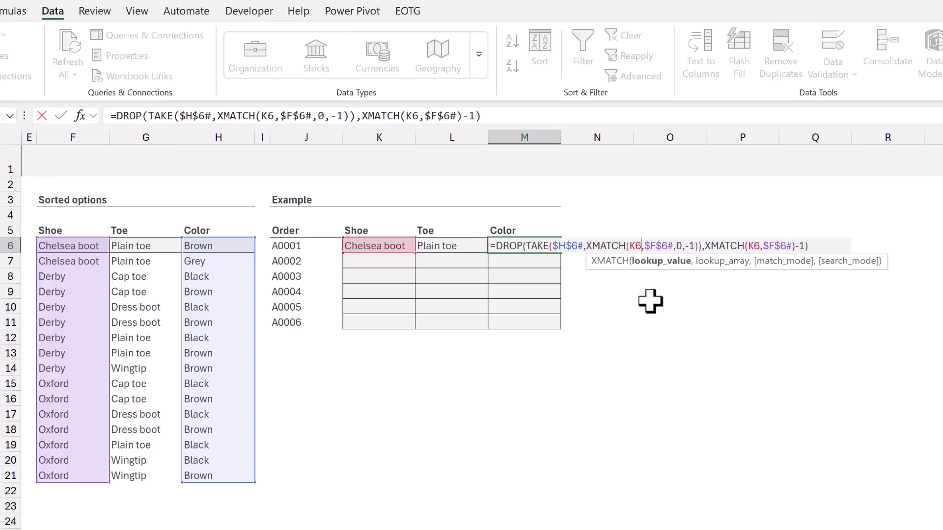
text(&"-")
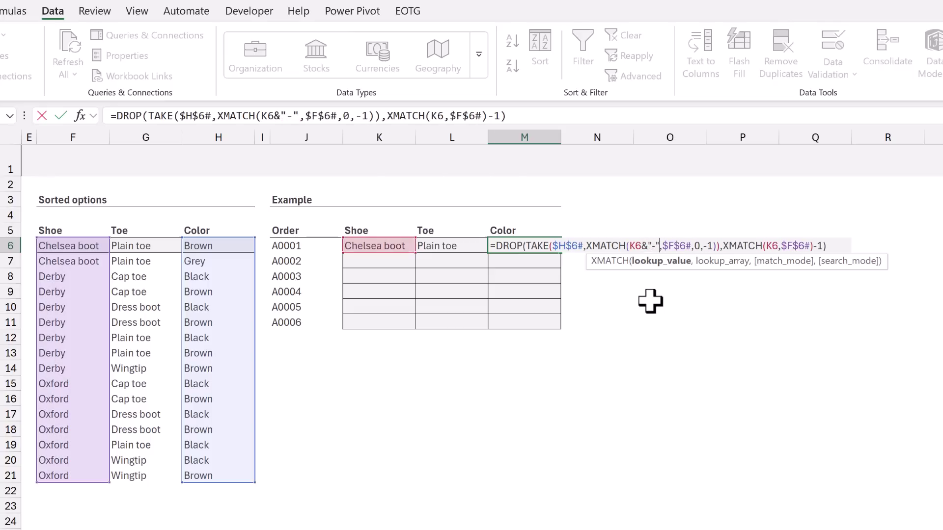
text(&)
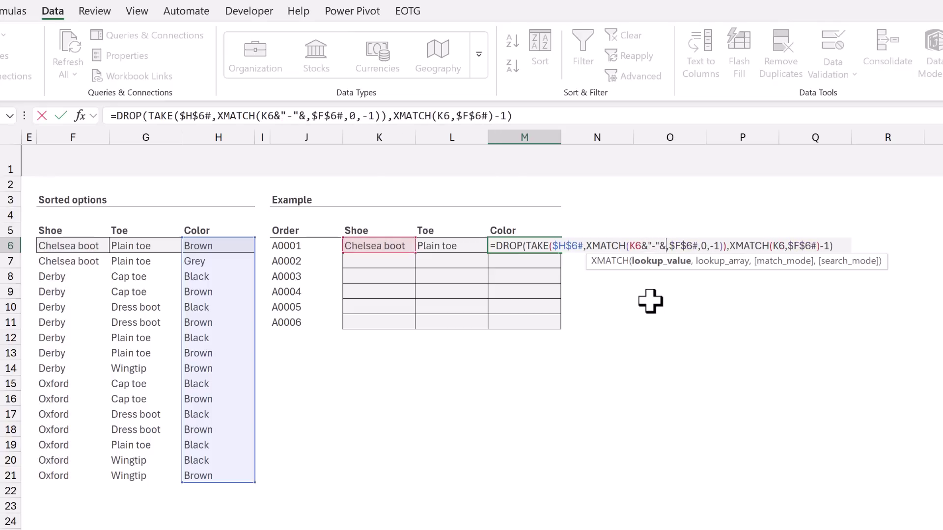
click(435, 245)
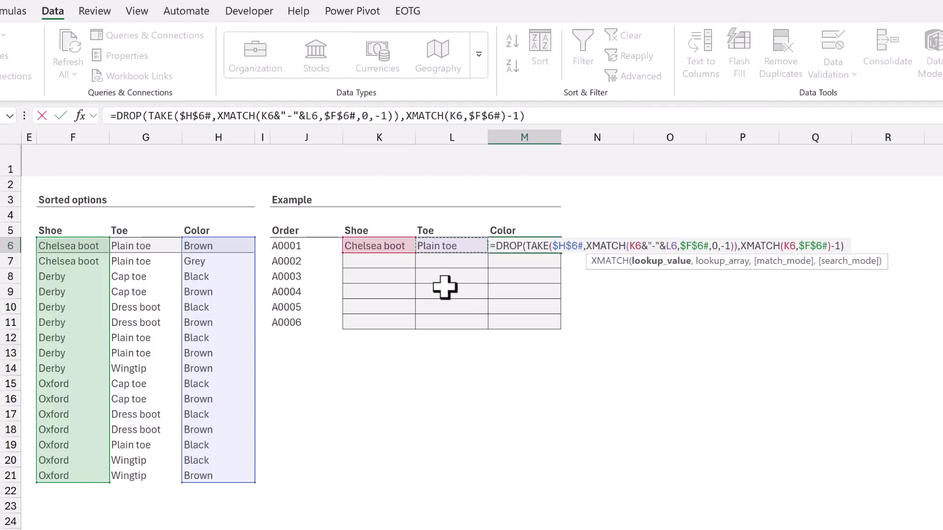
click(710, 245)
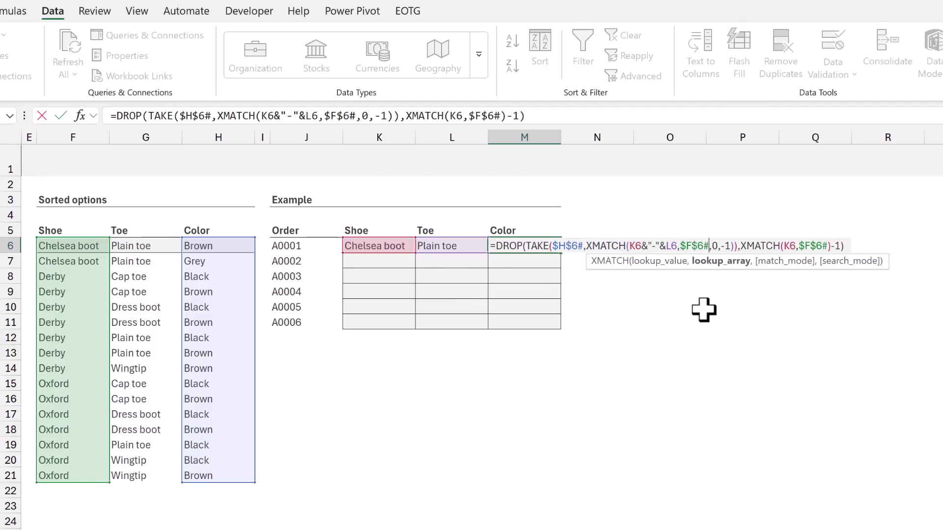
text(&"-")
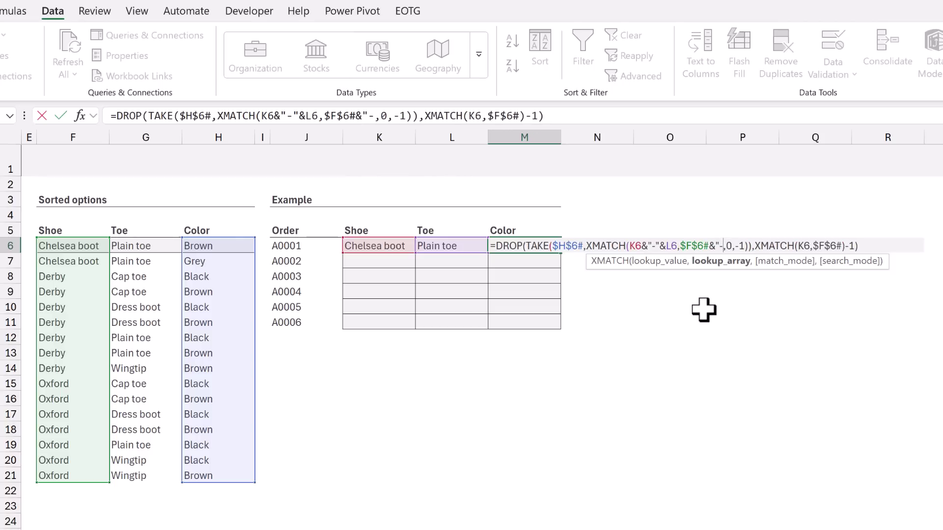
text(&)
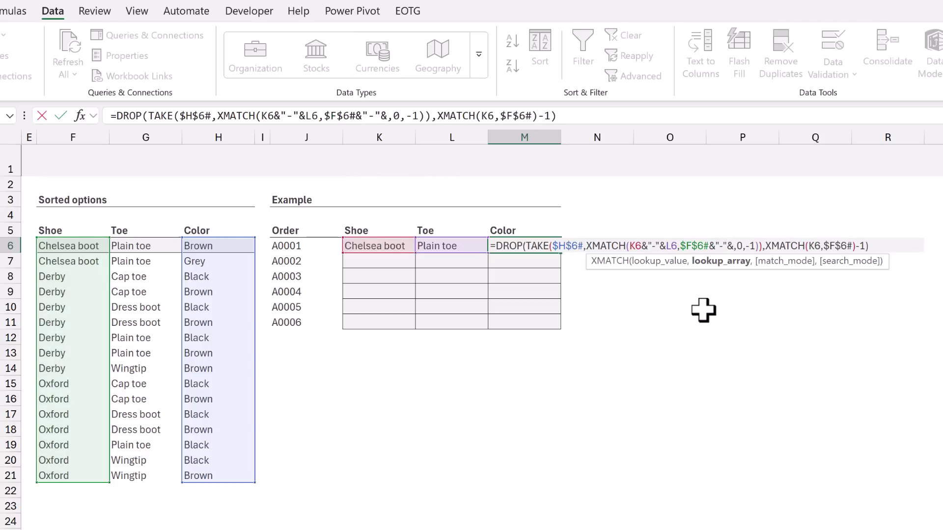
click(163, 244)
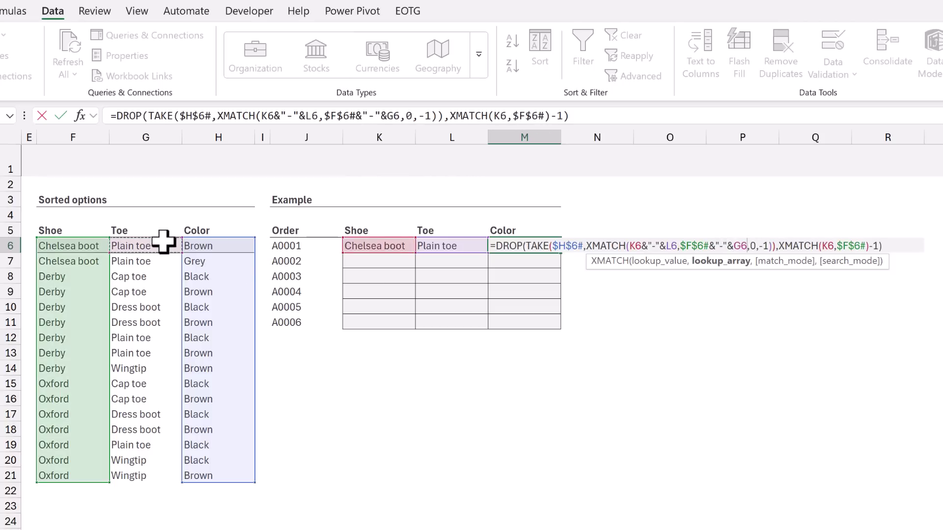
key(F4)
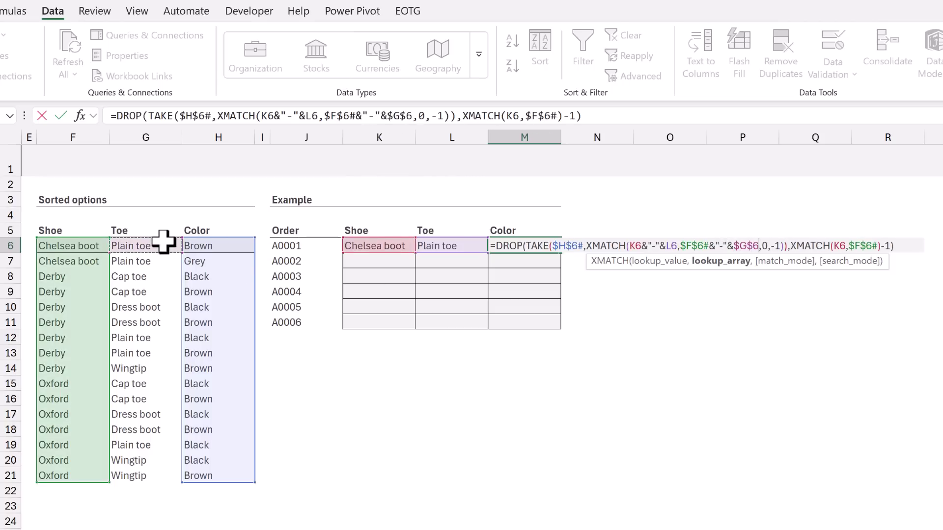
text(#)
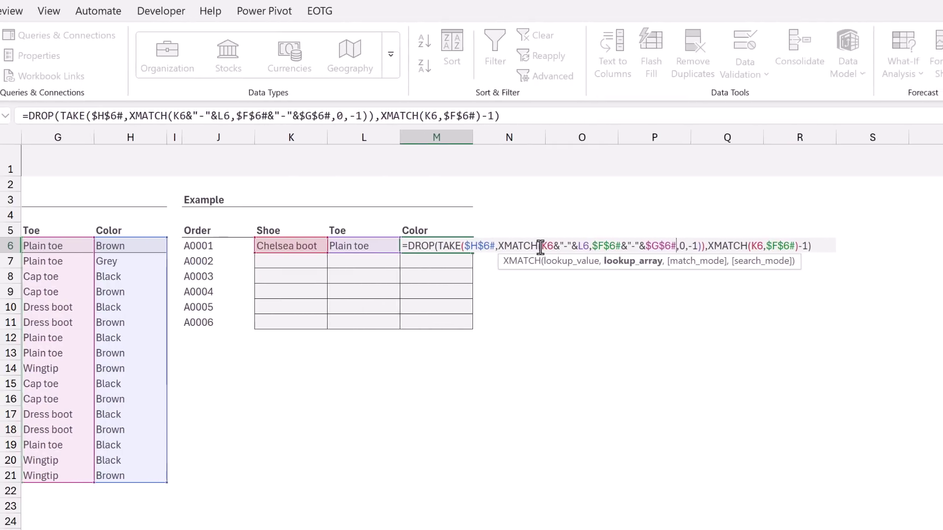
Copy the combined Shoe-and-Toe lookup into the second XMATCH and commit, spilling Brown and Grey.
drag(540, 246, 675, 246)
key(ctrl+c)
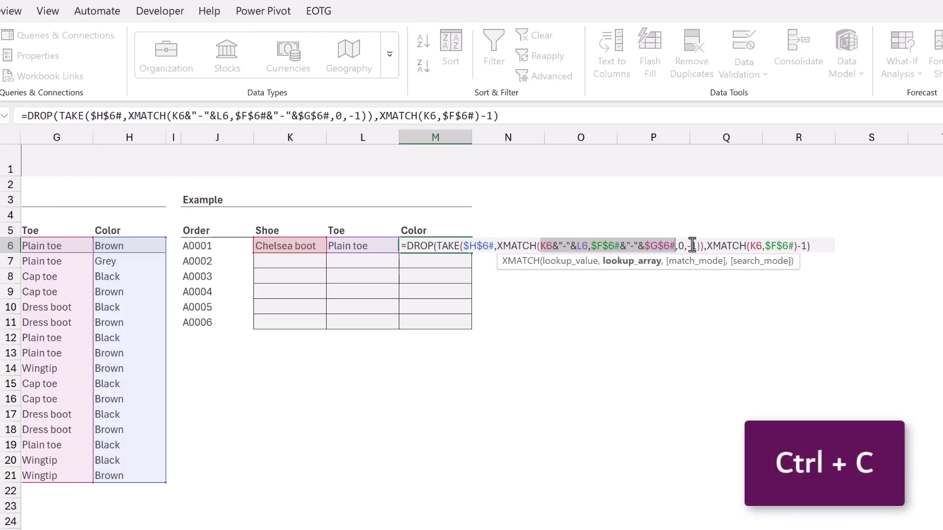
drag(748, 246, 794, 246)
key(ctrl+v)
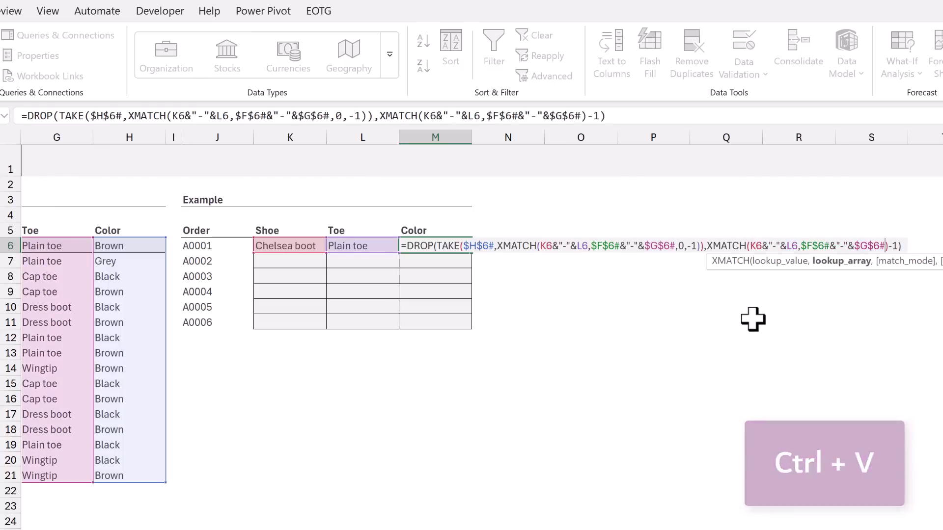
key(ctrl+Return)
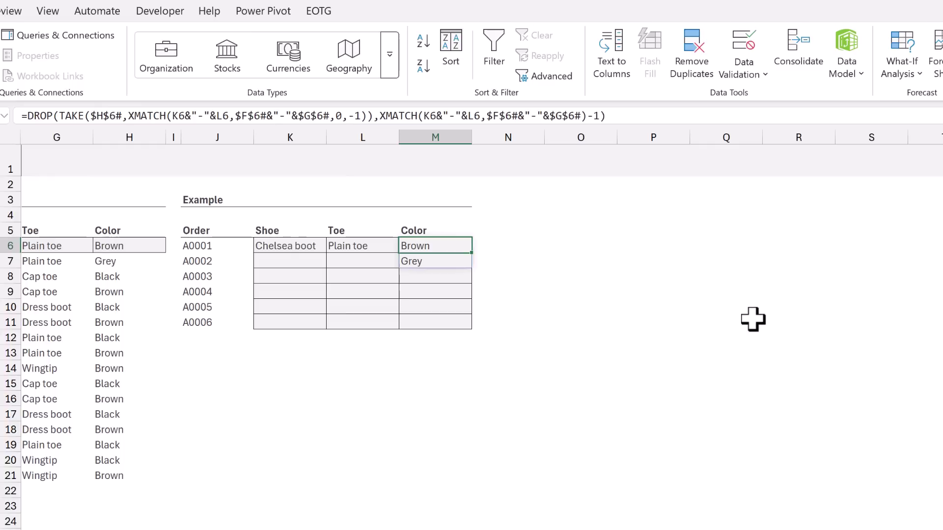
key(F2)
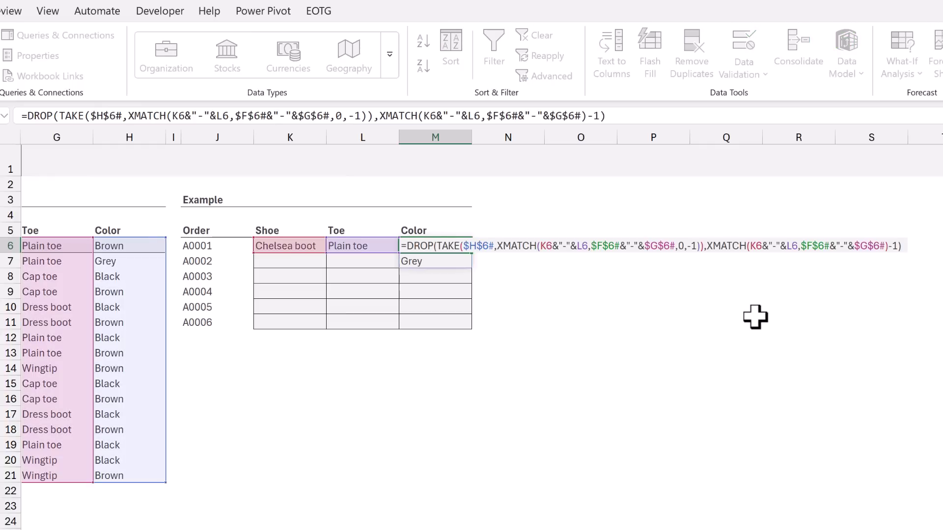
Clear M6, use its Shoe-and-Toe formula as a list validation source, and check the Brown and Grey choices.
drag(903, 246, 383, 246)
key(ctrl+c)
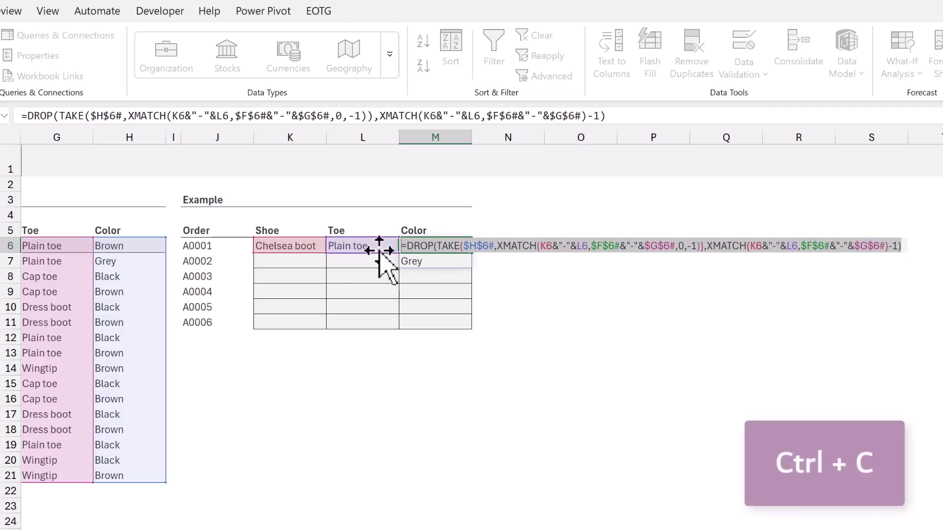
key(Escape)
key(Delete)
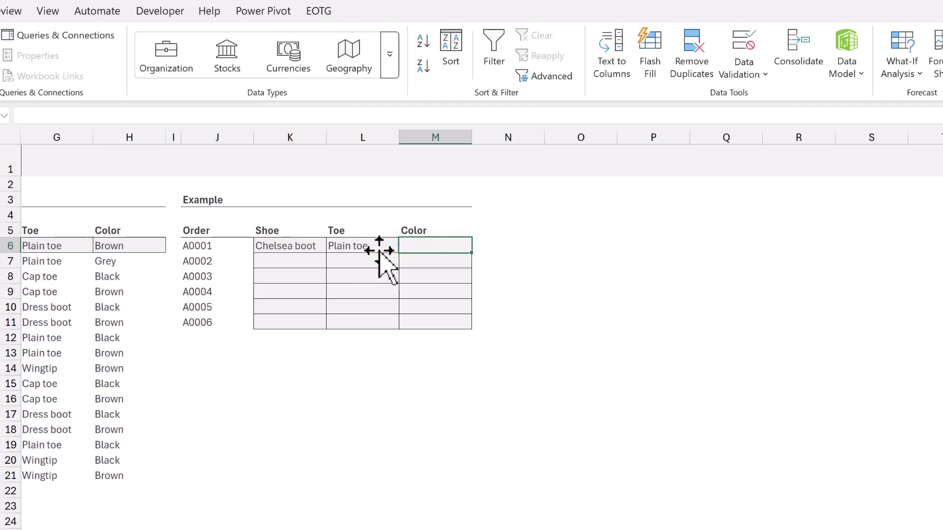
click(726, 65)
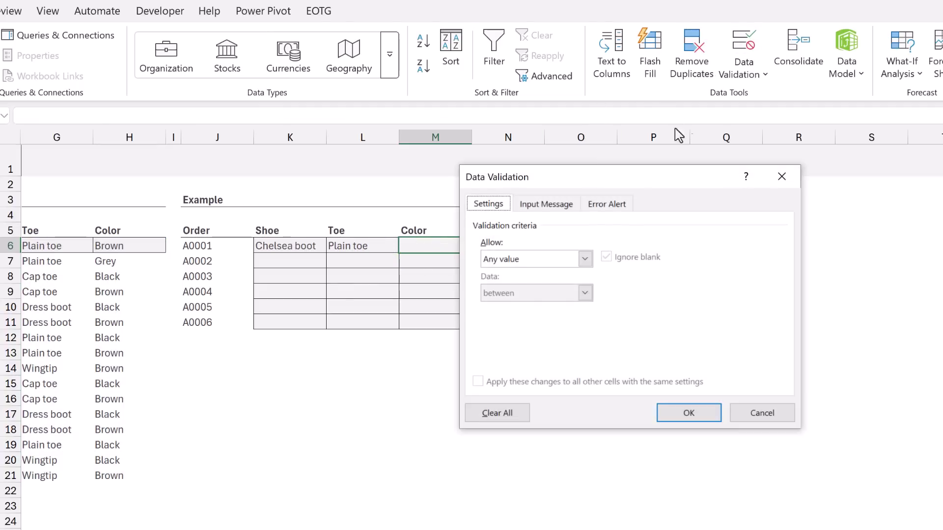
click(577, 265)
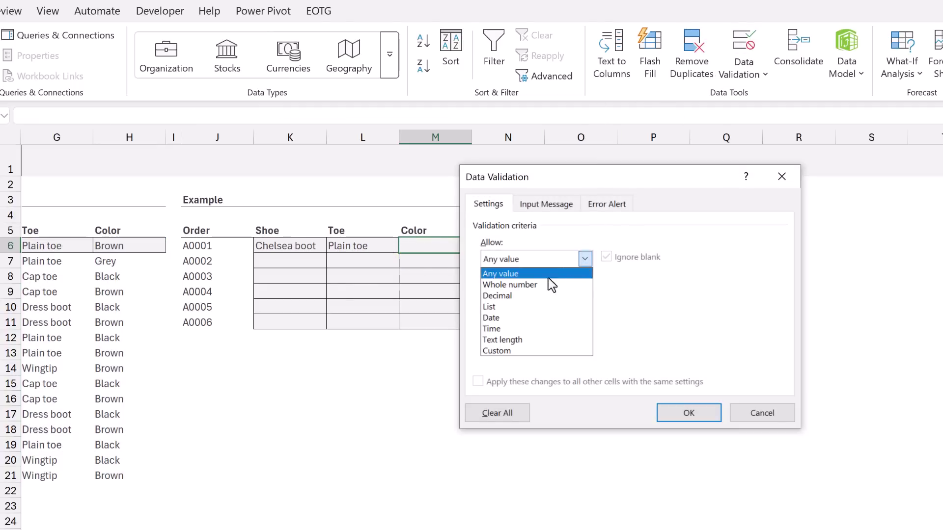
click(539, 309)
click(534, 326)
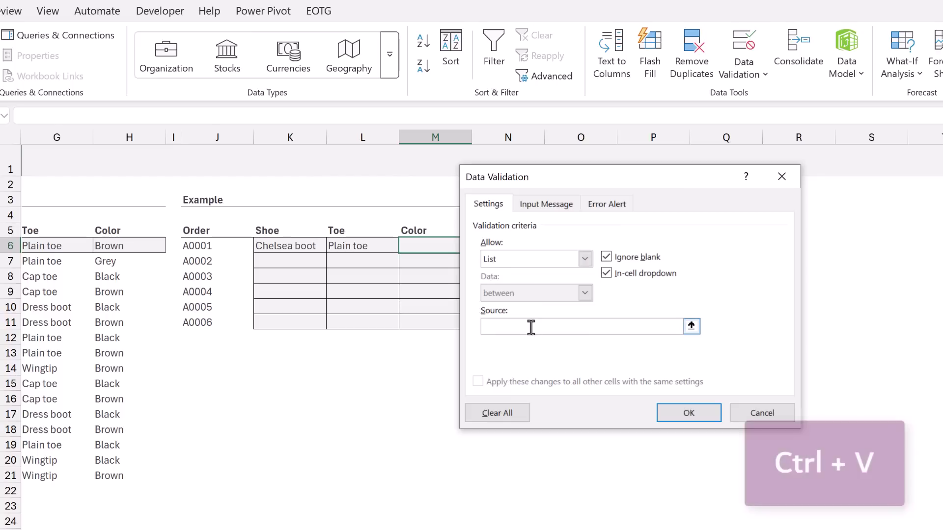
key(ctrl+v)
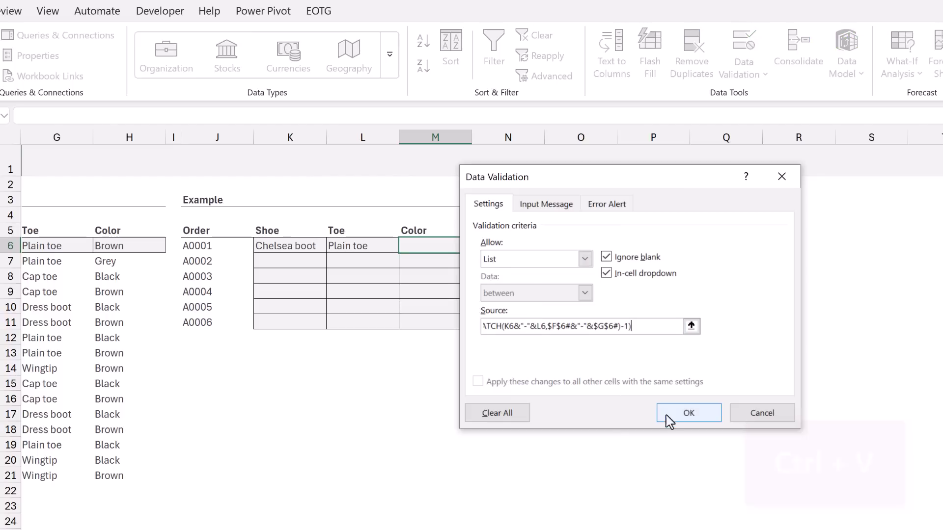
click(689, 413)
click(568, 247)
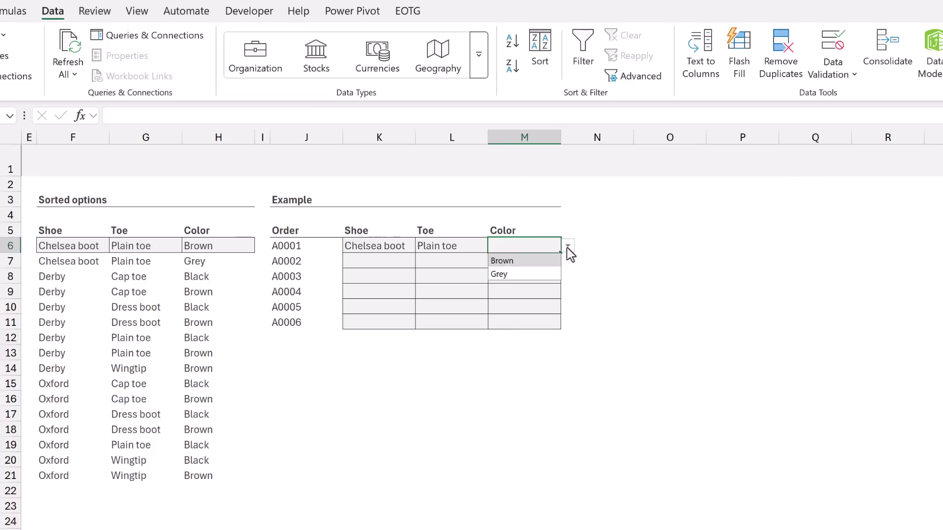
Set M6 to Brown, fill K6:M6 down to row 11, then clear K7:M11's values.
click(553, 262)
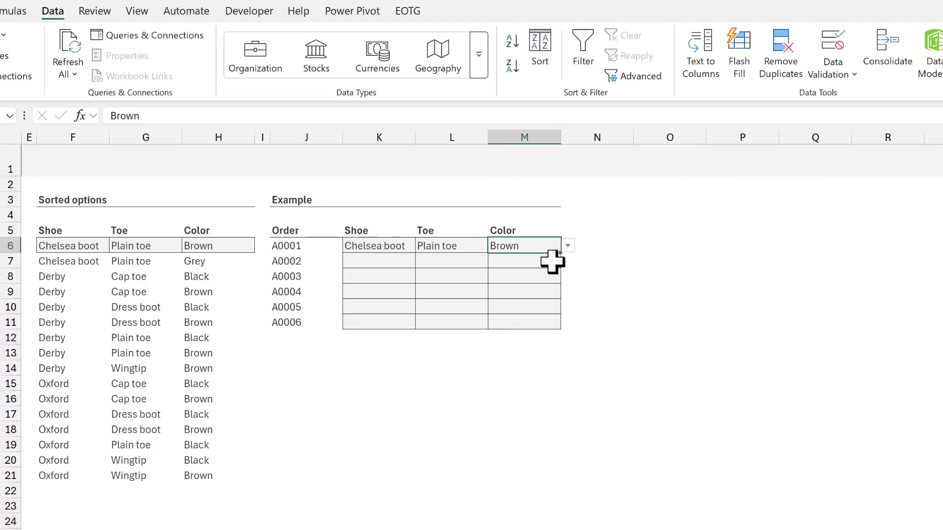
drag(391, 245, 501, 247)
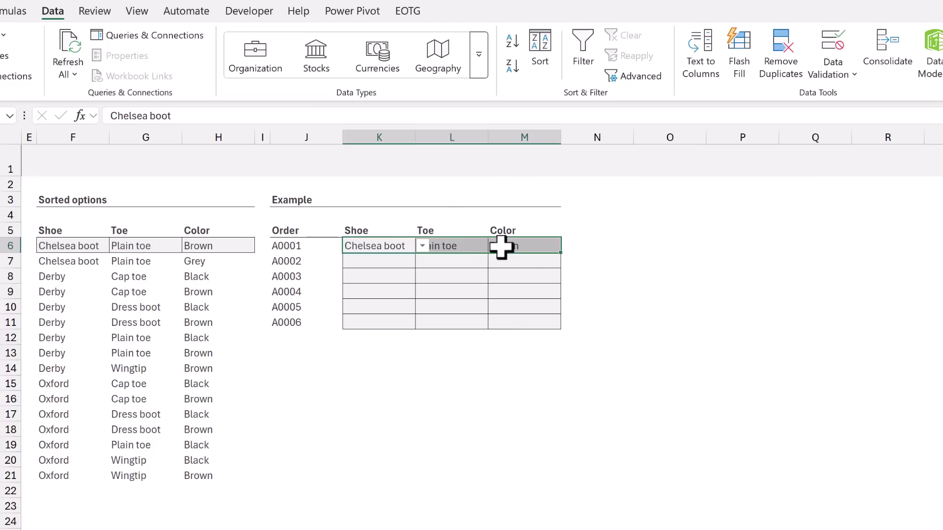
drag(560, 253, 565, 327)
drag(374, 261, 514, 320)
key(Delete)
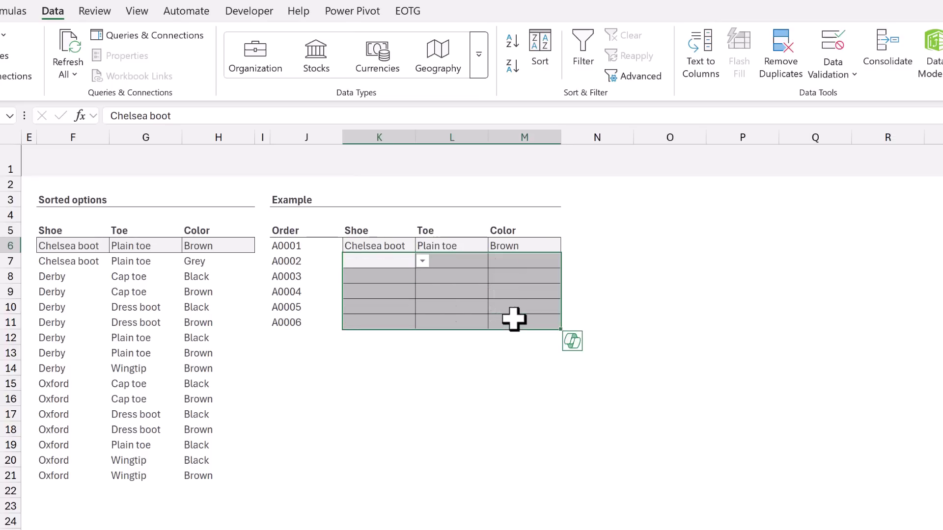
Set order A0002 to Oxford with Plain toe and check its allowed colours.
click(412, 264)
click(423, 261)
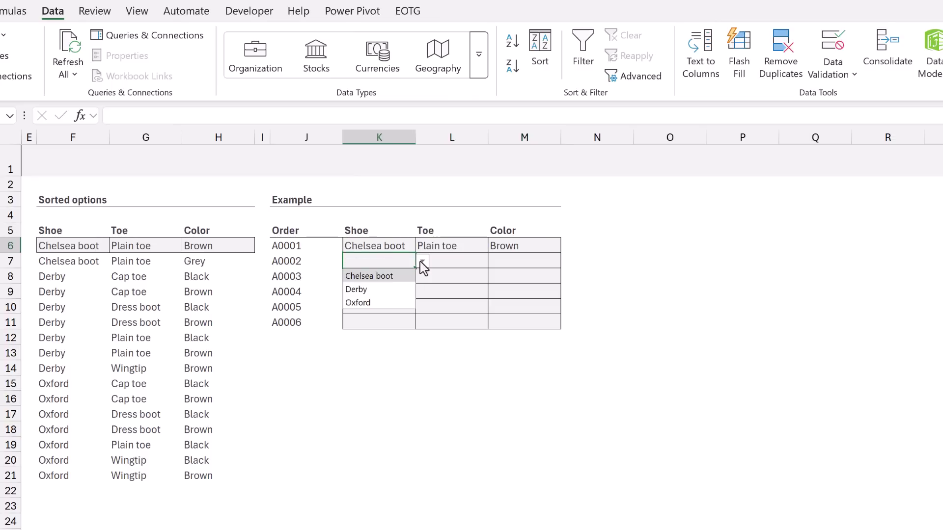
click(397, 304)
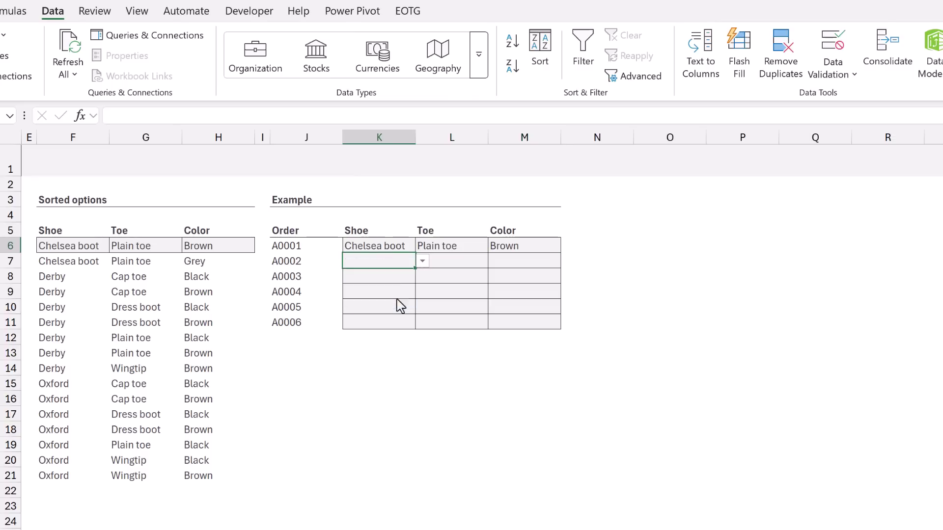
click(458, 263)
click(495, 261)
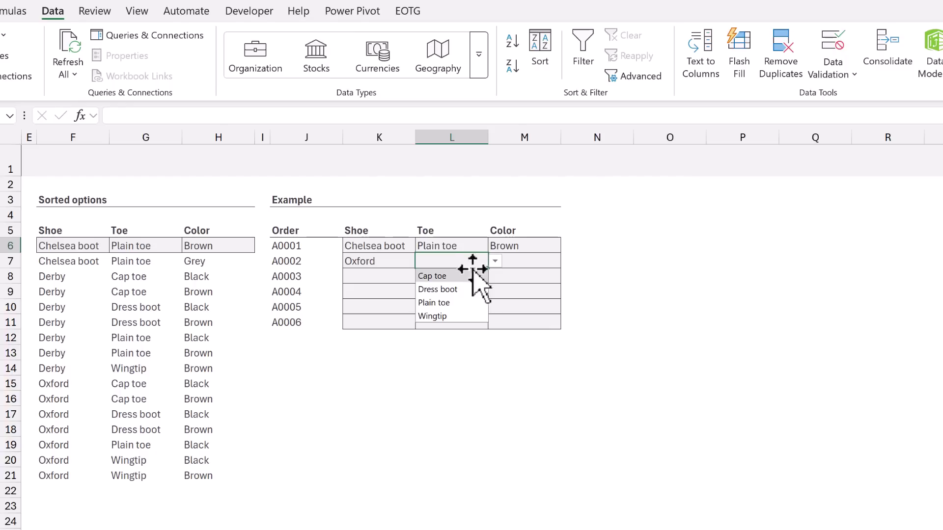
click(467, 308)
click(539, 263)
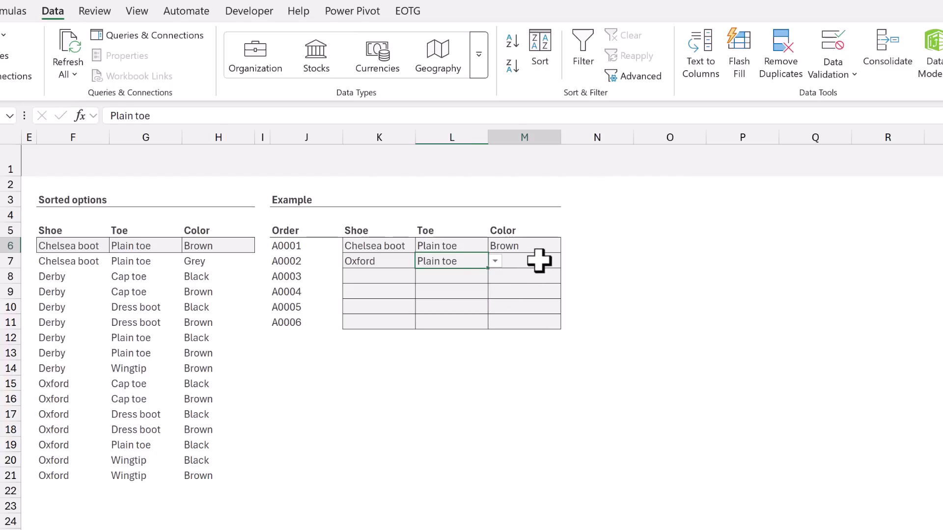
click(568, 263)
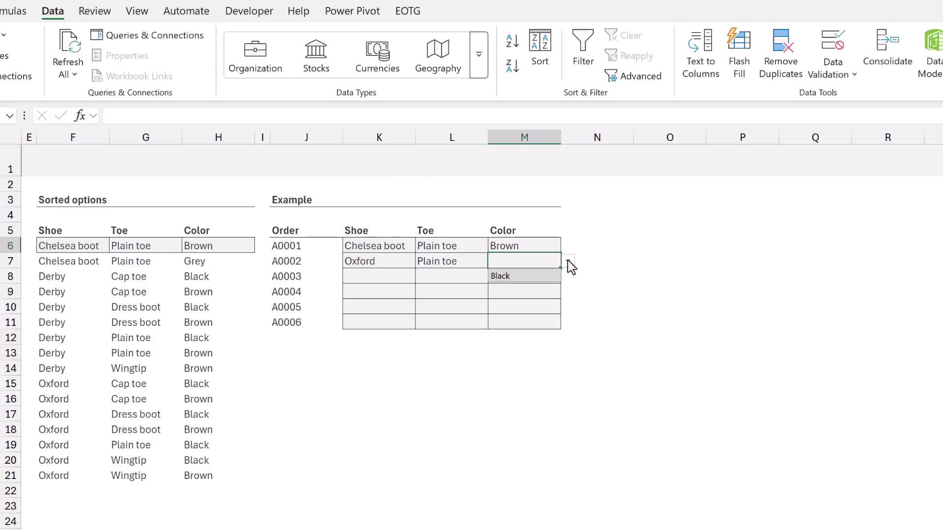
Change A0002's toe to Cap toe and confirm its Color list shows Black and Brown.
click(477, 263)
click(495, 261)
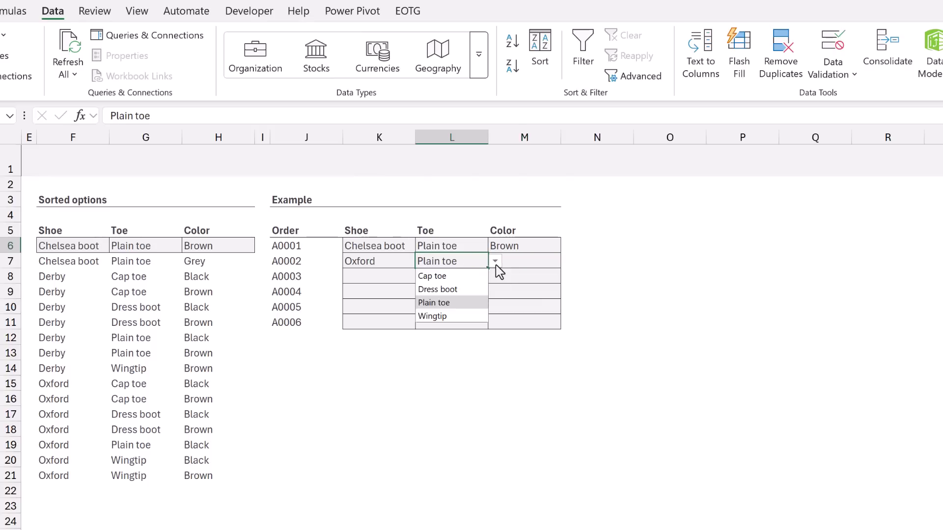
click(485, 278)
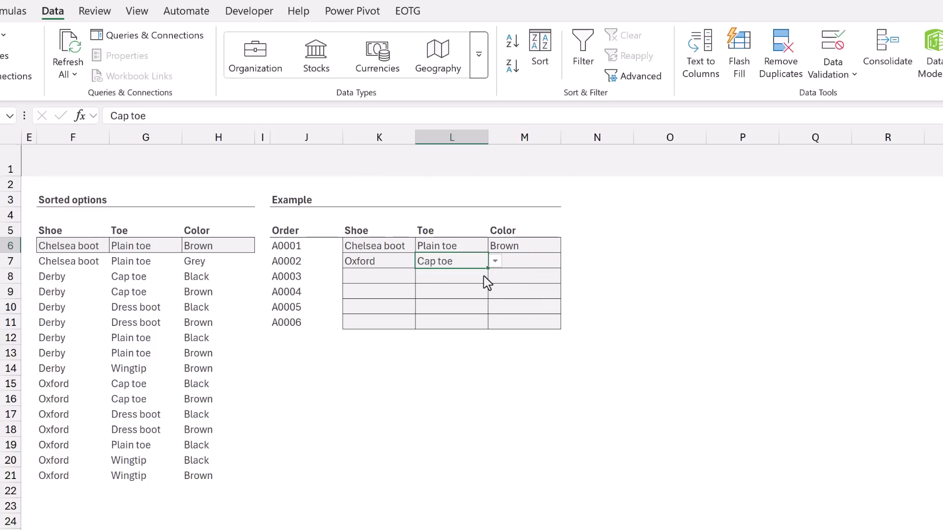
click(537, 264)
click(570, 265)
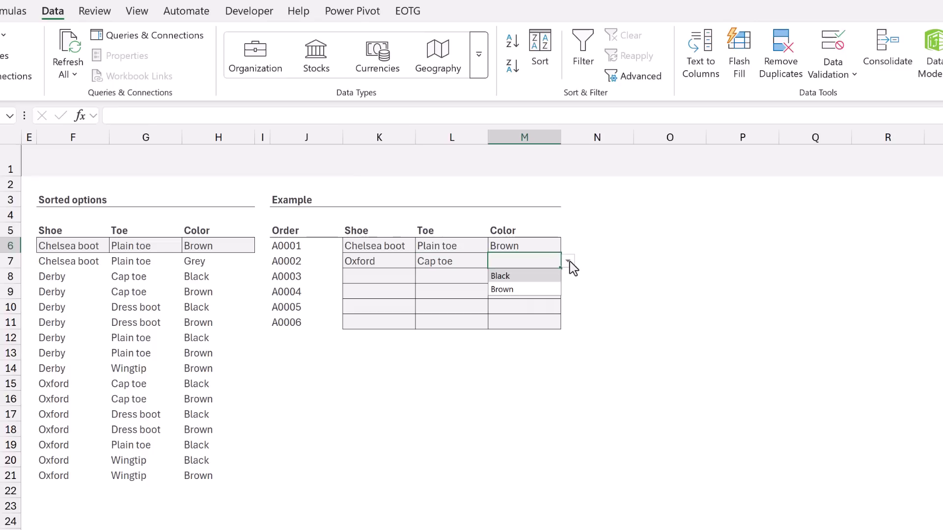